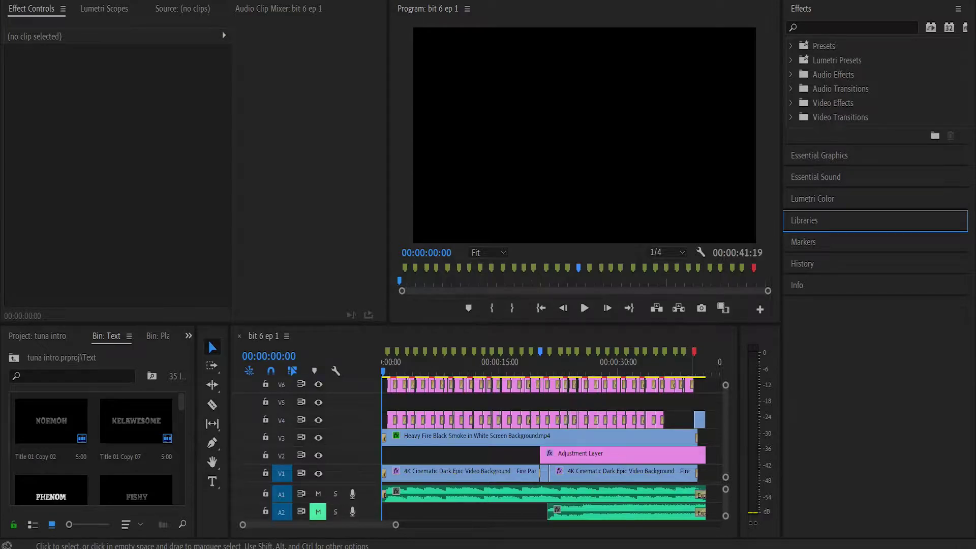
Step: Play the sequence from its start and stop on the C_MONEY title at 00:00:01:15
{"action": "mouse_move", "coordinate": [396, 525]}
{"action": "left_mouse_down"}
{"action": "mouse_move", "coordinate": [295, 525]}
{"action": "mouse_move", "coordinate": [403, 525]}
{"action": "mouse_move", "coordinate": [394, 524]}
{"action": "left_mouse_up"}
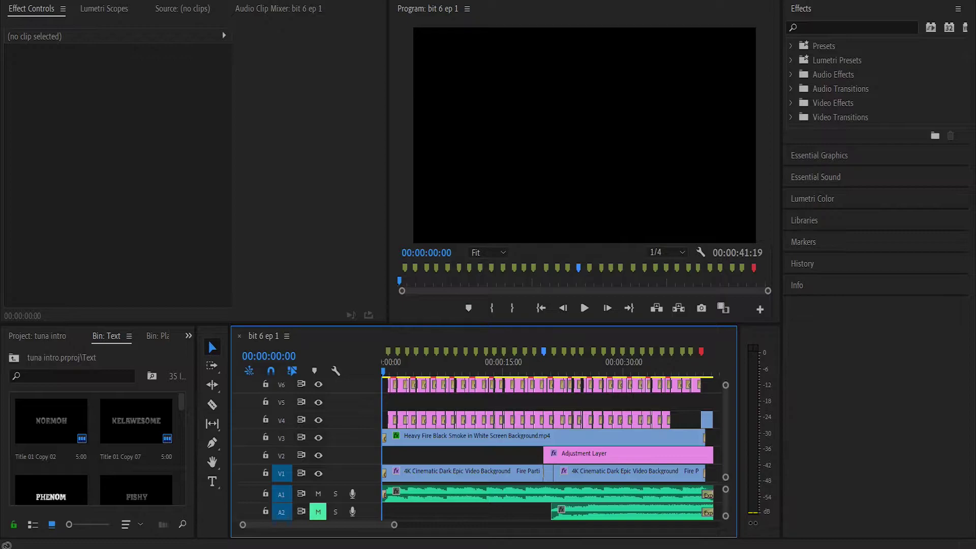
{"action": "left_click_drag", "start_coordinate": [394, 525], "coordinate": [328, 524]}
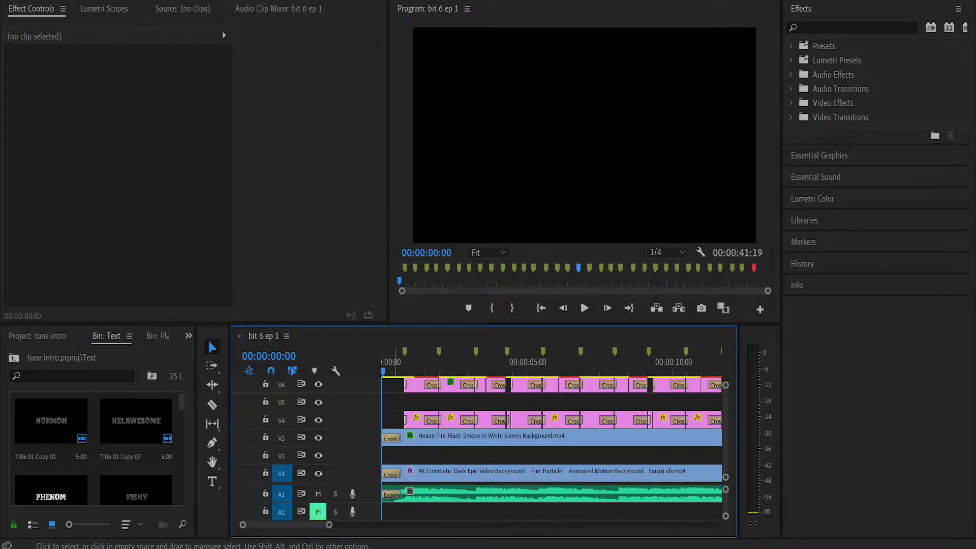
{"action": "key", "text": "space"}
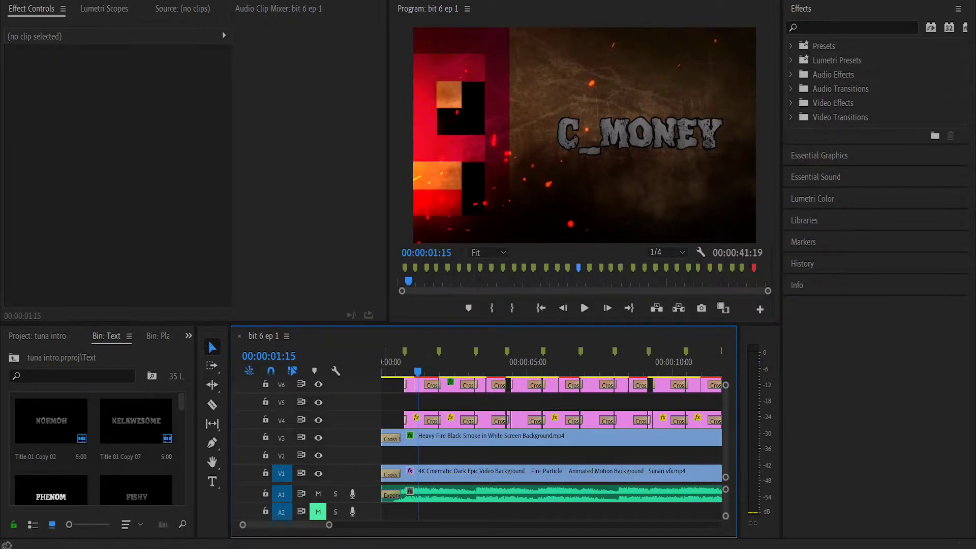
Step: Inspect the V1 background clip by temporarily hiding tracks V3, V4 and V6, and make them visible again
{"action": "left_click", "coordinate": [318, 437]}
{"action": "left_click", "coordinate": [471, 476]}
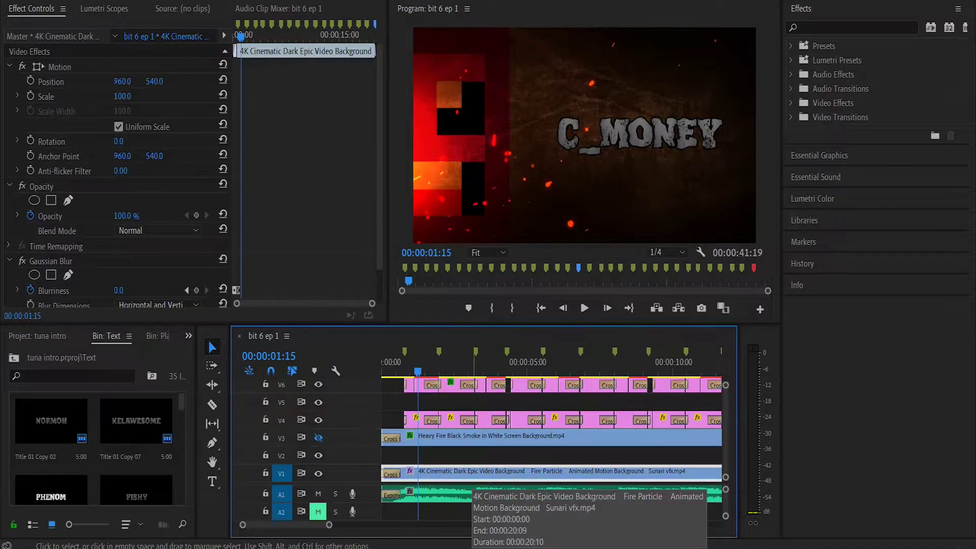
{"action": "left_click", "coordinate": [319, 420]}
{"action": "left_click", "coordinate": [319, 384]}
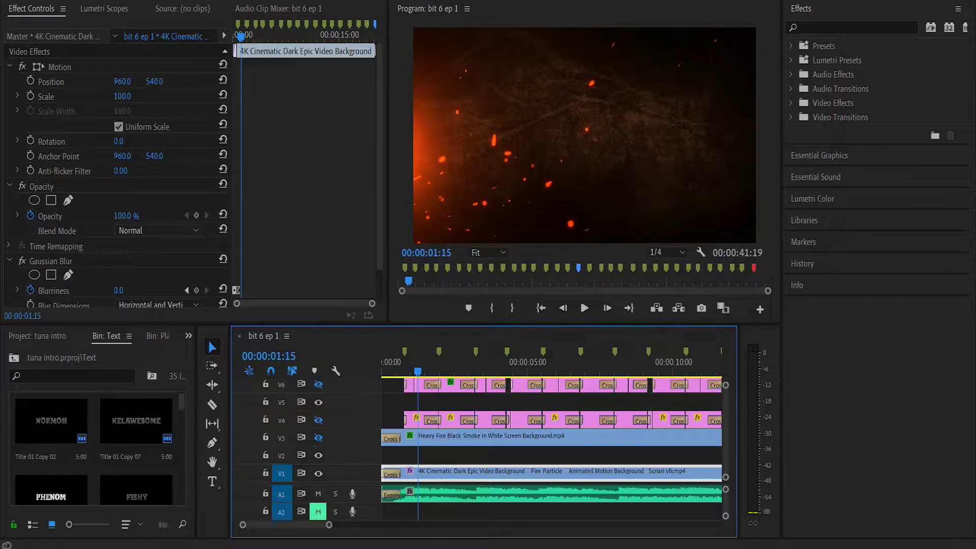
{"action": "left_click", "coordinate": [318, 384]}
{"action": "left_click", "coordinate": [318, 419]}
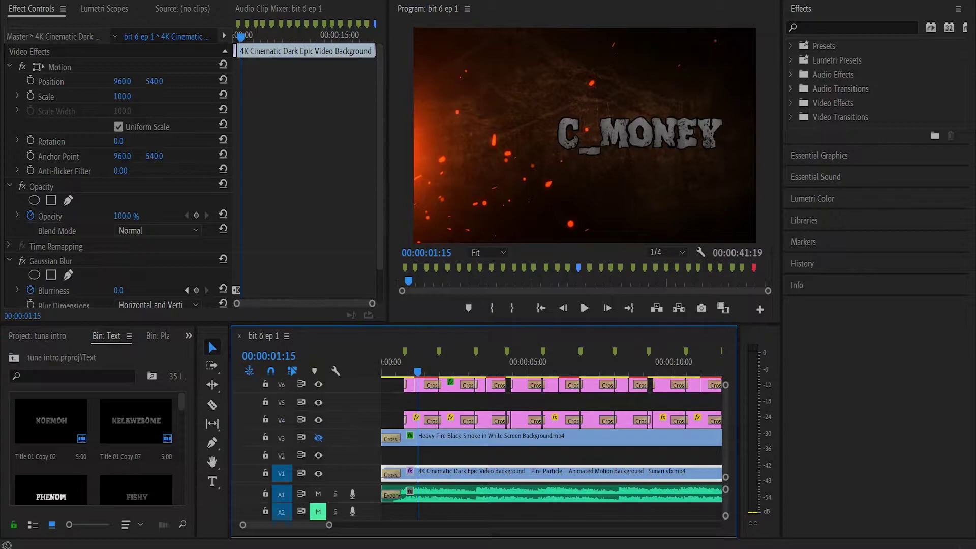
{"action": "left_click", "coordinate": [318, 437]}
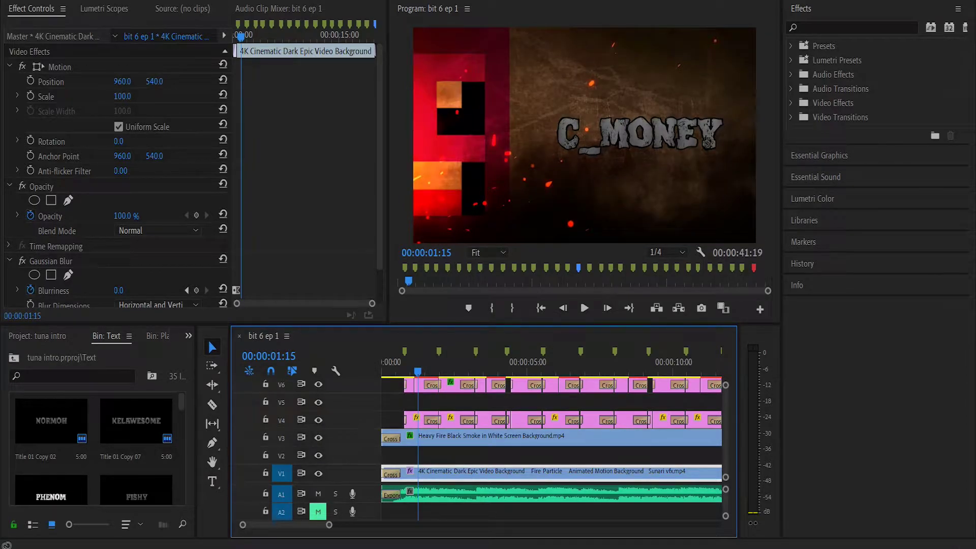
Step: Hide tracks V4 and V6 and compare the background with the V3 smoke layer off and on
{"action": "left_click", "coordinate": [319, 420]}
{"action": "left_click", "coordinate": [318, 384]}
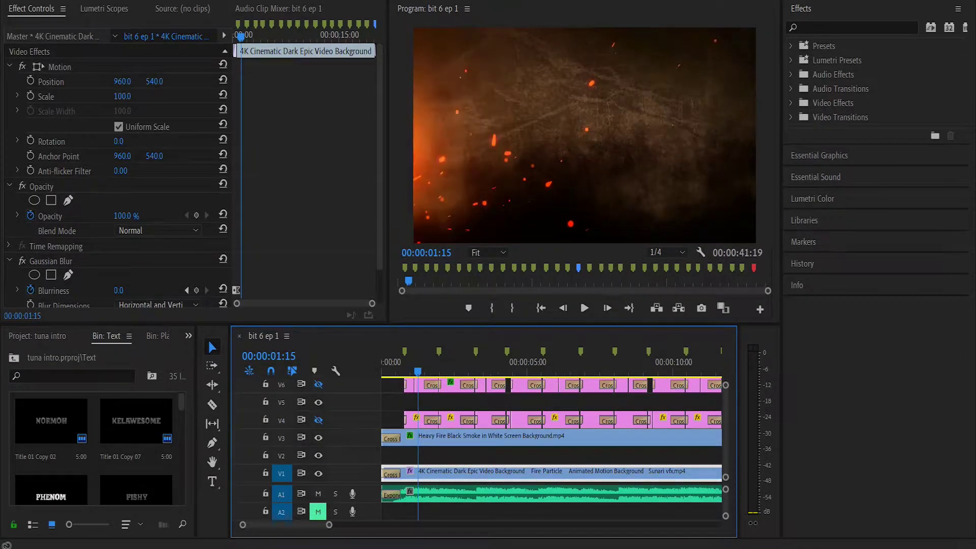
{"action": "left_click", "coordinate": [319, 437]}
{"action": "left_click", "coordinate": [318, 438]}
Step: Compare the Heavy Fire Black Smoke clip's Normal blend mode with Soft Light, leaving it on Soft Light
{"action": "left_click", "coordinate": [453, 439]}
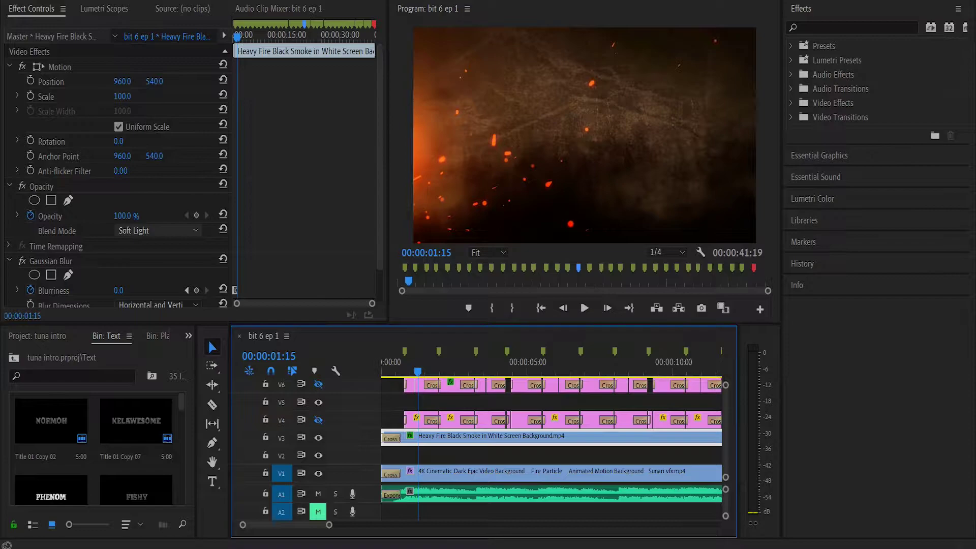
{"action": "left_click", "coordinate": [157, 230]}
{"action": "scroll", "coordinate": [152, 300], "scroll_direction": "up", "scroll_amount": 3}
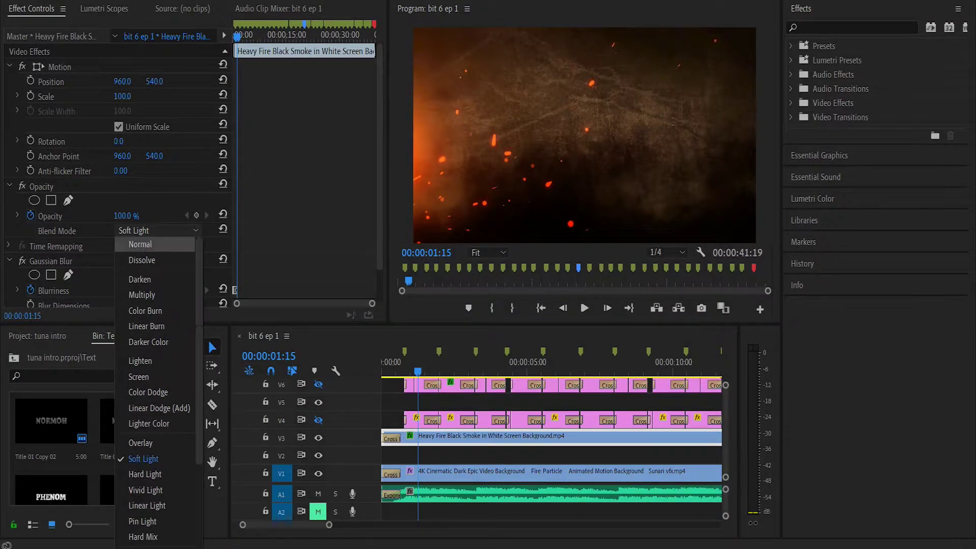
{"action": "left_click", "coordinate": [133, 244]}
{"action": "left_click", "coordinate": [155, 230]}
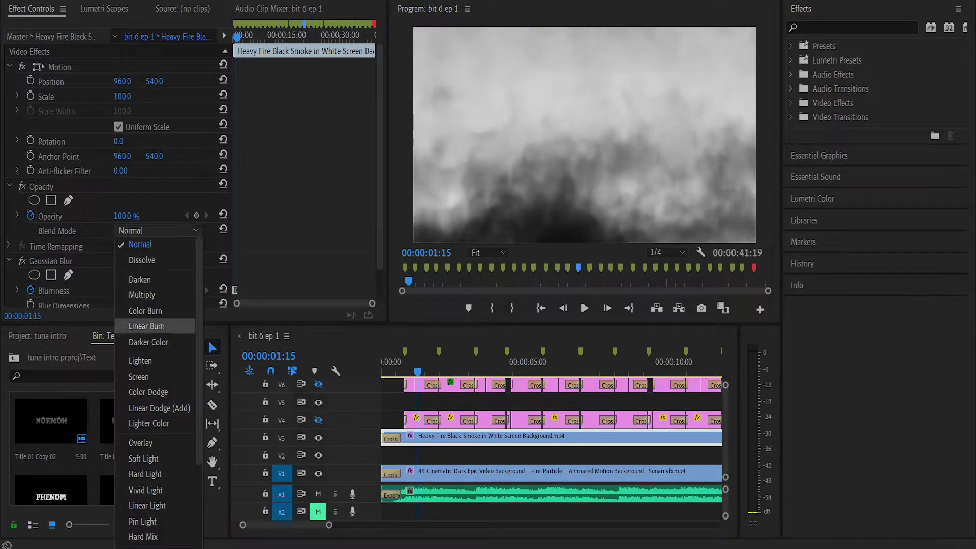
{"action": "left_click", "coordinate": [143, 458]}
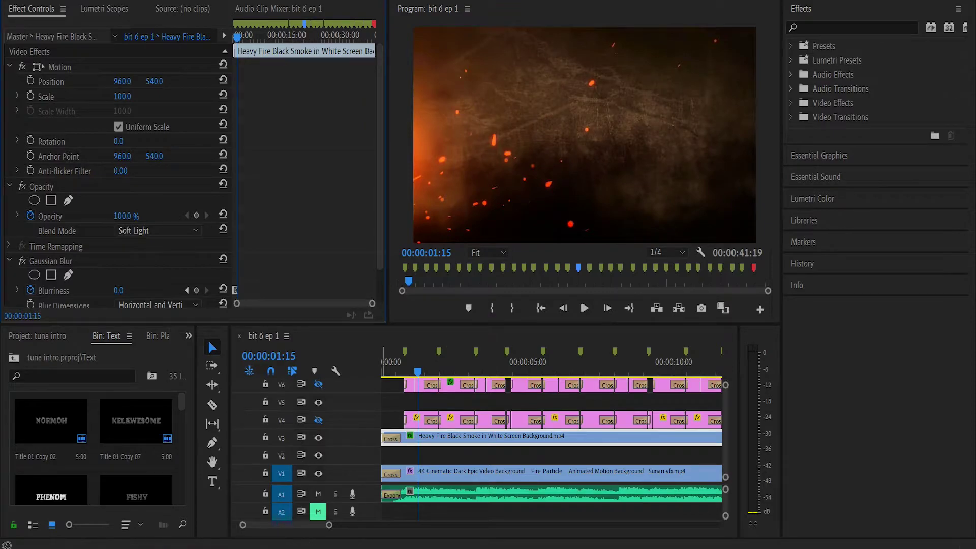
Step: Check the smoke layer on V3 off and on once more, and show tracks V4 and V6 again
{"action": "left_click", "coordinate": [318, 438]}
{"action": "left_click", "coordinate": [319, 438]}
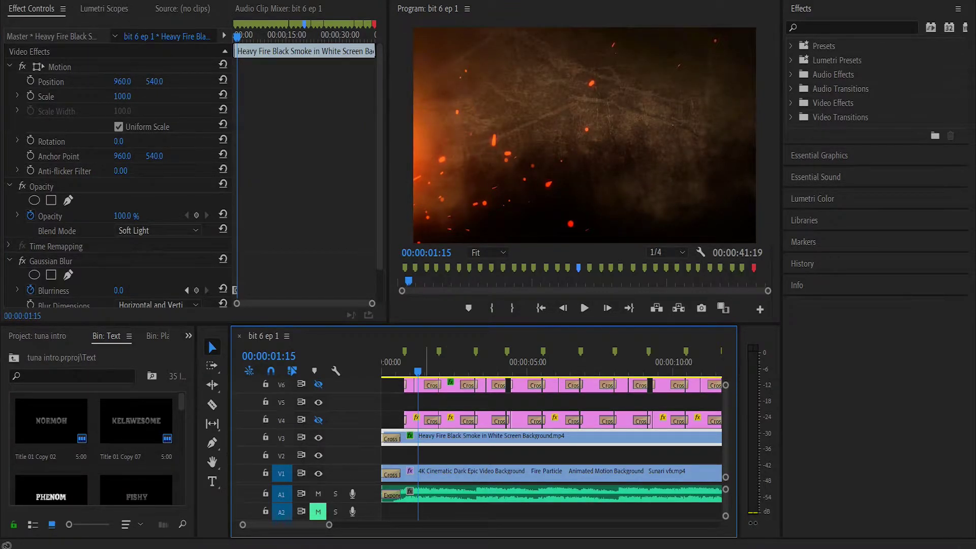
{"action": "left_click", "coordinate": [318, 420]}
{"action": "left_click", "coordinate": [318, 384]}
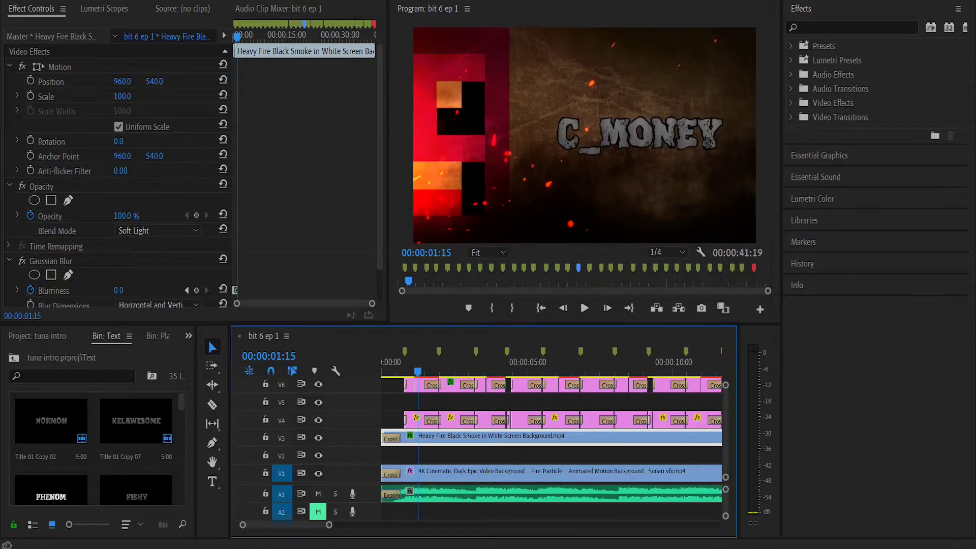
Step: Reset the position of the C_Money.png clip on V4 and set its horizontal position to 540
{"action": "mouse_move", "coordinate": [329, 525]}
{"action": "left_mouse_down"}
{"action": "mouse_move", "coordinate": [302, 524]}
{"action": "mouse_move", "coordinate": [340, 524]}
{"action": "left_mouse_up"}
{"action": "key", "text": "minus"}
{"action": "key", "text": "minus"}
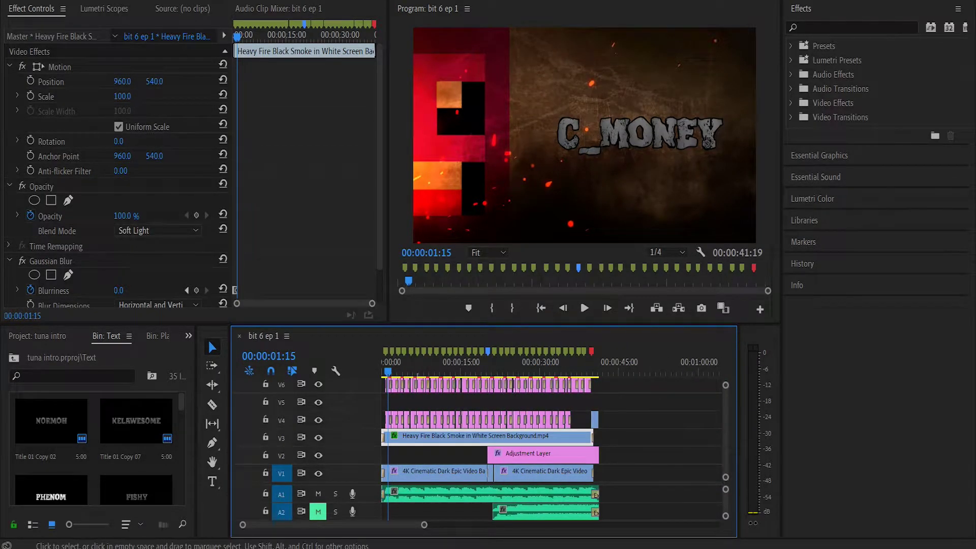
{"action": "key", "text": "equal"}
{"action": "key", "text": "equal"}
{"action": "key", "text": "equal"}
{"action": "left_click_drag", "start_coordinate": [305, 525], "coordinate": [303, 525]}
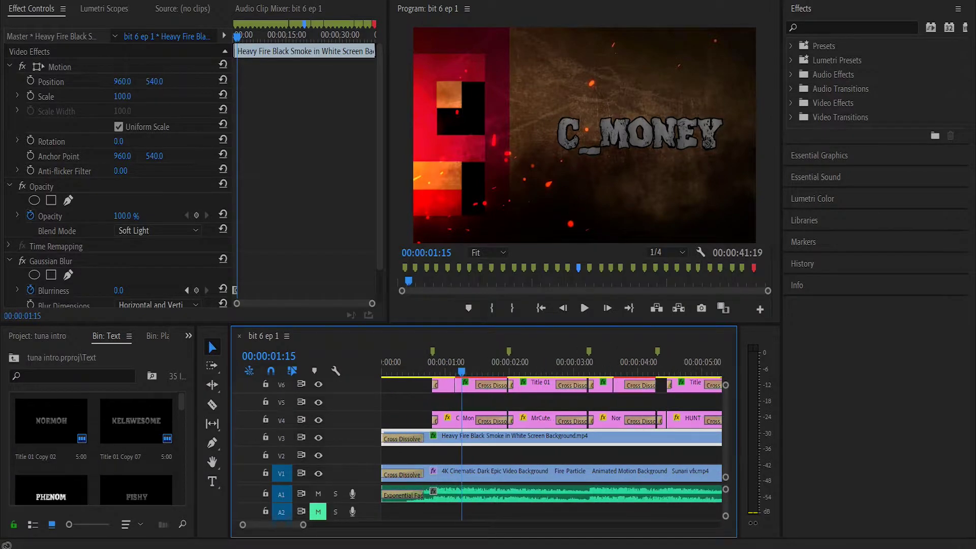
{"action": "key", "text": "equal"}
{"action": "key", "text": "equal"}
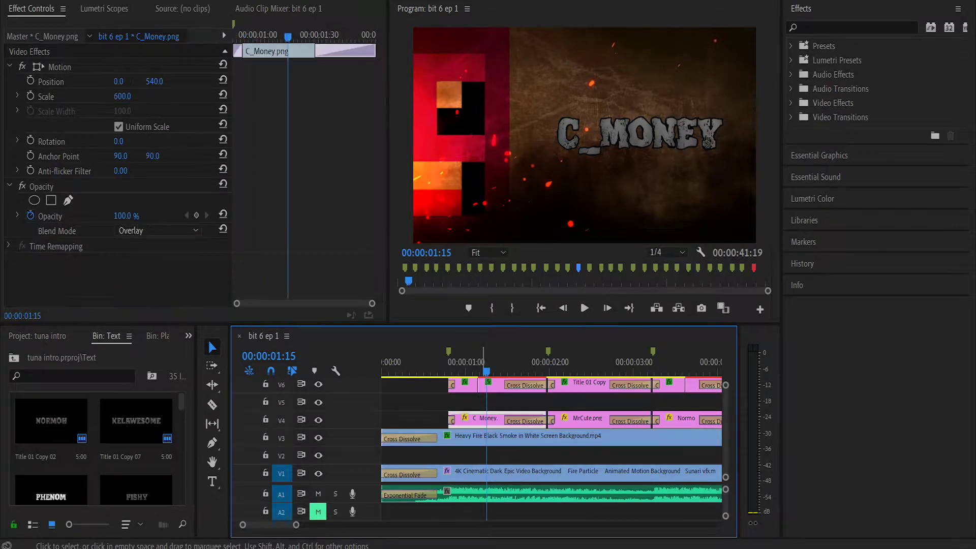
{"action": "left_click", "coordinate": [478, 420]}
{"action": "left_click", "coordinate": [223, 80]}
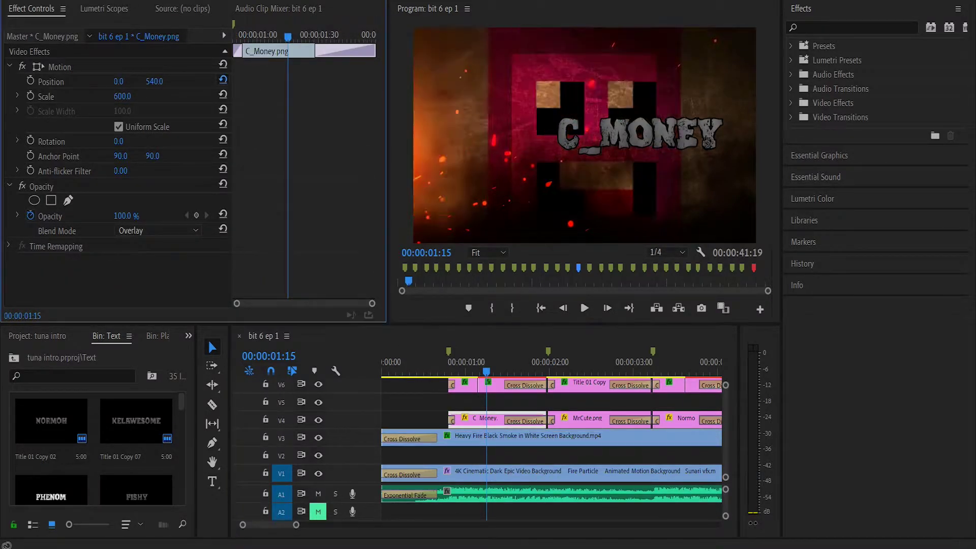
{"action": "left_click_drag", "start_coordinate": [122, 81], "coordinate": [12, 81]}
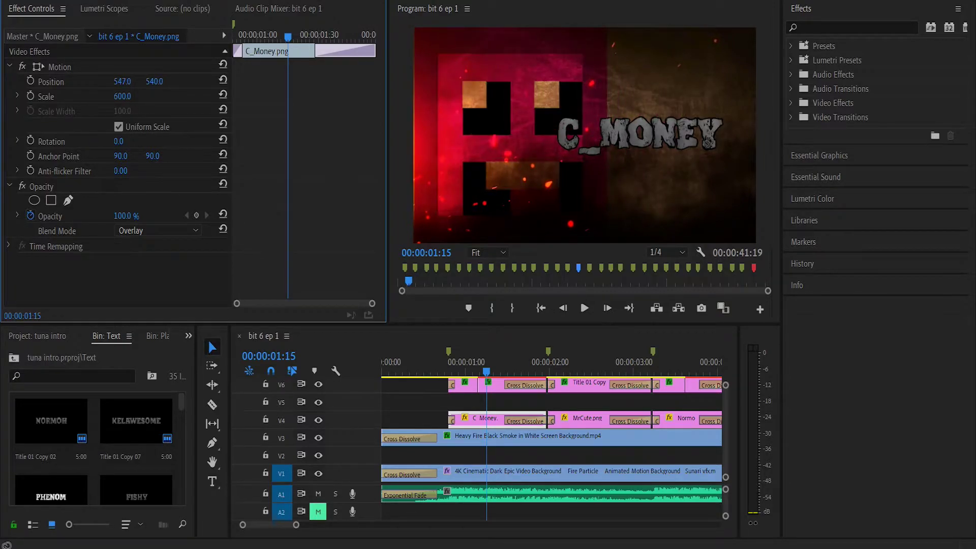
{"action": "left_click", "coordinate": [122, 81]}
{"action": "type", "text": "540"}
{"action": "key", "text": "Return"}
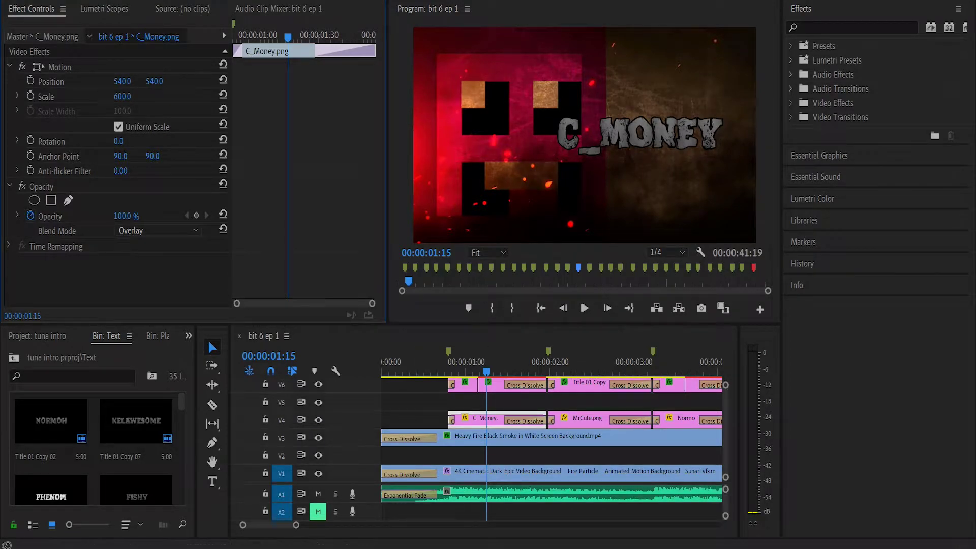
Step: Return the C_Money.png image to the frame's edge with a horizontal position of 0
{"action": "left_click", "coordinate": [122, 81]}
{"action": "type", "text": "0"}
{"action": "key", "text": "Return"}
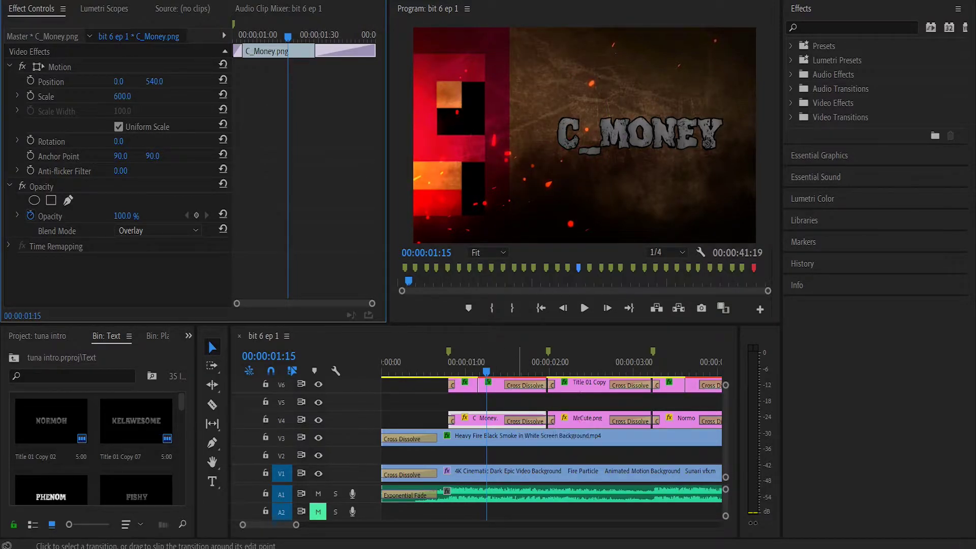
Step: Scrub across the start of the C_Money.png clip and examine the position settings of the MrCute.png clip
{"action": "left_click_drag", "start_coordinate": [452, 363], "coordinate": [459, 363]}
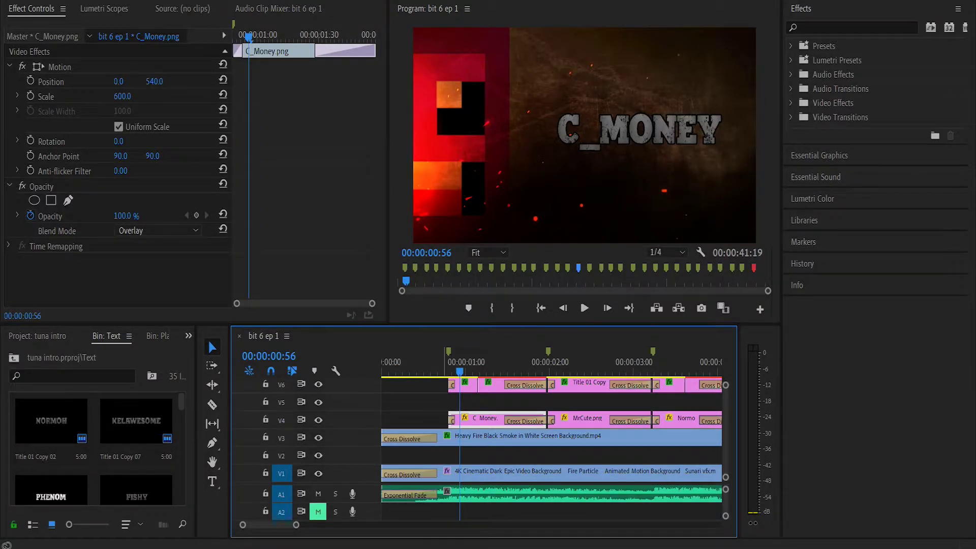
{"action": "key", "text": "Left"}
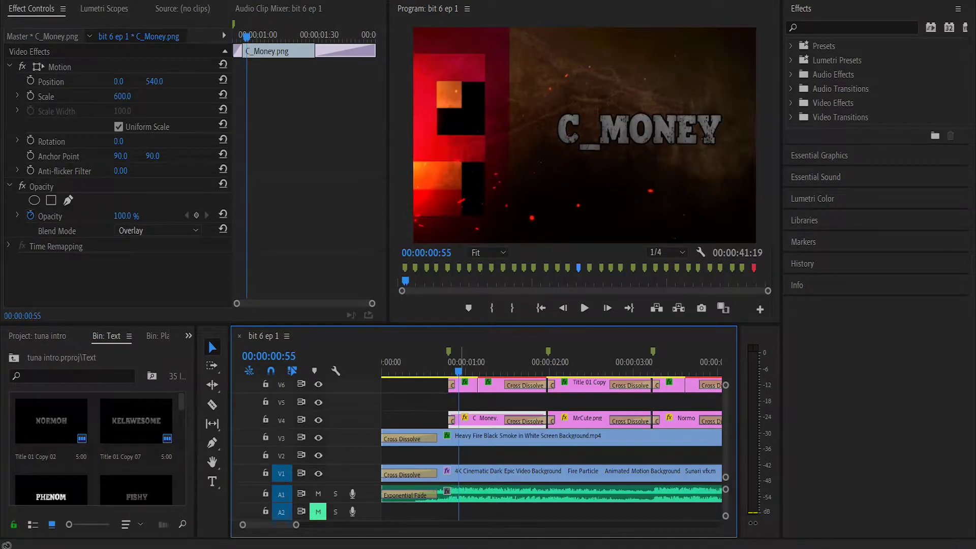
{"action": "key", "text": "Up"}
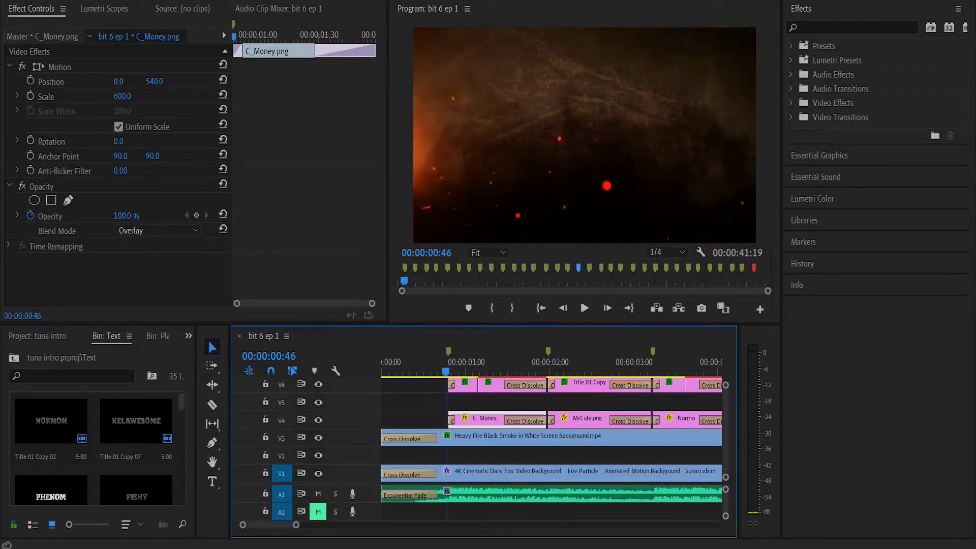
{"action": "left_click_drag", "start_coordinate": [446, 363], "coordinate": [580, 362]}
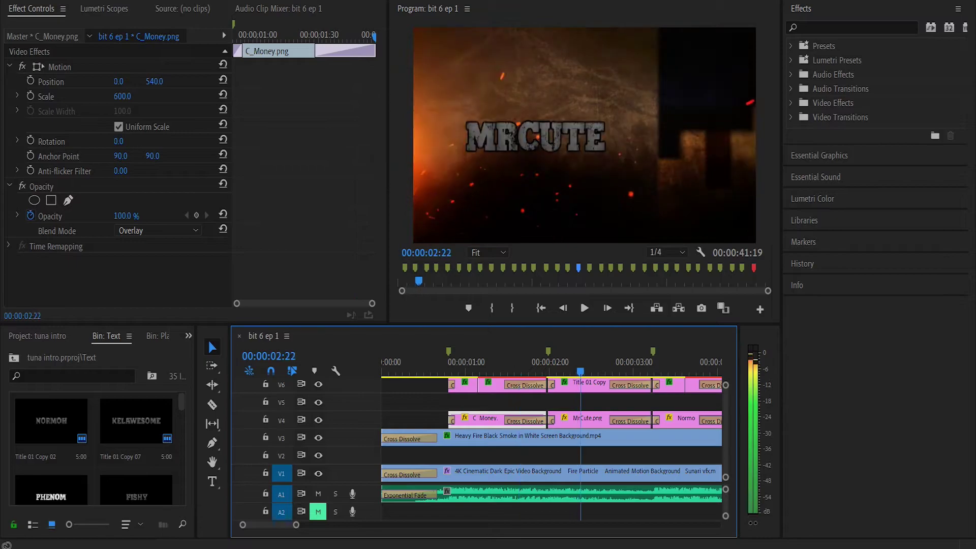
{"action": "key", "text": "Left"}
{"action": "left_click", "coordinate": [585, 420]}
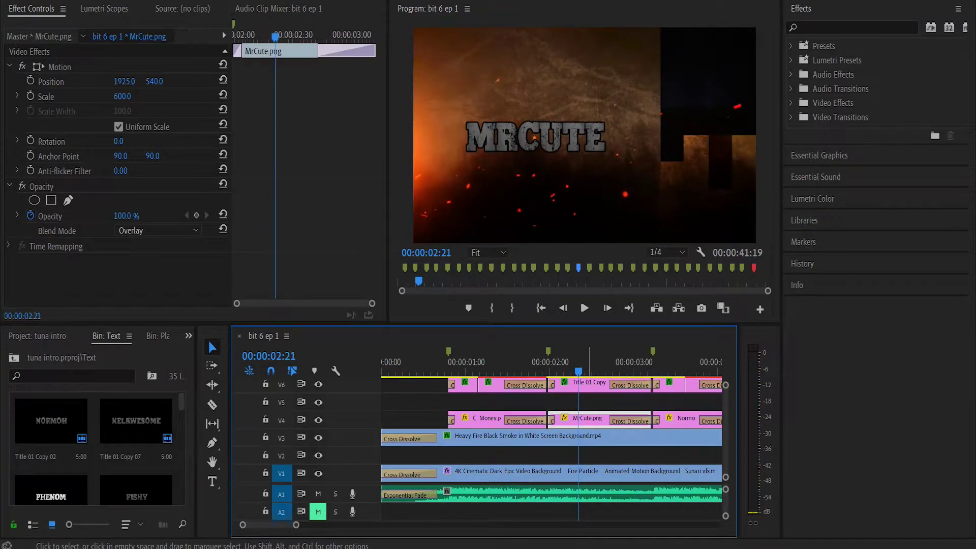
Step: Select C_Money.png at 00:00:01:18 and step frame by frame back through its opening transition, ending at 00:00:00:54
{"action": "left_click", "coordinate": [490, 362]}
{"action": "left_click", "coordinate": [485, 420]}
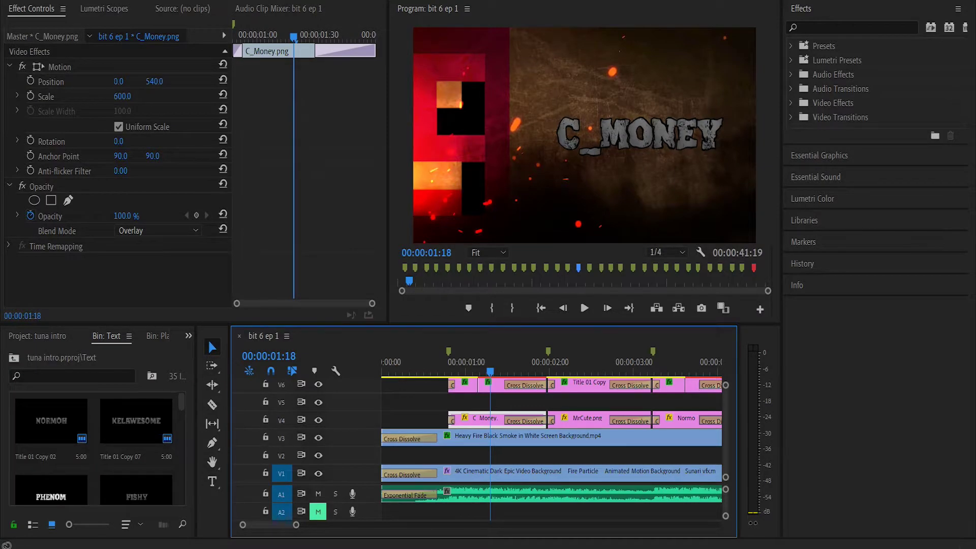
{"action": "key", "text": "Left"}
{"action": "key", "text": "Left"}
{"action": "key", "text": "Left"}
{"action": "key", "text": "Left"}
{"action": "key", "text": "Left"}
{"action": "key", "text": "Left"}
{"action": "key", "text": "Left"}
{"action": "key", "text": "Left"}
{"action": "key", "text": "Left"}
{"action": "key", "text": "Left"}
{"action": "key", "text": "Left"}
{"action": "key", "text": "Left"}
{"action": "key", "text": "Left"}
{"action": "key", "text": "Left"}
{"action": "key", "text": "Left"}
{"action": "key", "text": "Left"}
{"action": "key", "text": "Left"}
{"action": "key", "text": "Left"}
{"action": "key", "text": "Left"}
{"action": "key", "text": "Left"}
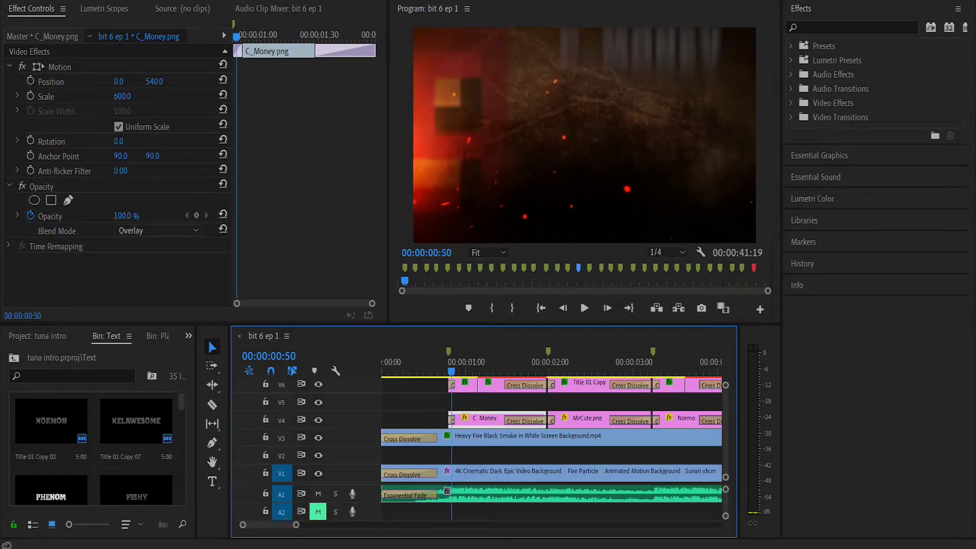
{"action": "key", "text": "Right"}
{"action": "key", "text": "Right"}
{"action": "key", "text": "Right"}
{"action": "key", "text": "Right"}
Step: Examine the first Title 01 segment's Position and Directional Blur keyframes on V6, and play its drop-in animation
{"action": "left_click", "coordinate": [468, 386]}
{"action": "scroll", "coordinate": [128, 203], "scroll_direction": "down", "scroll_amount": 2}
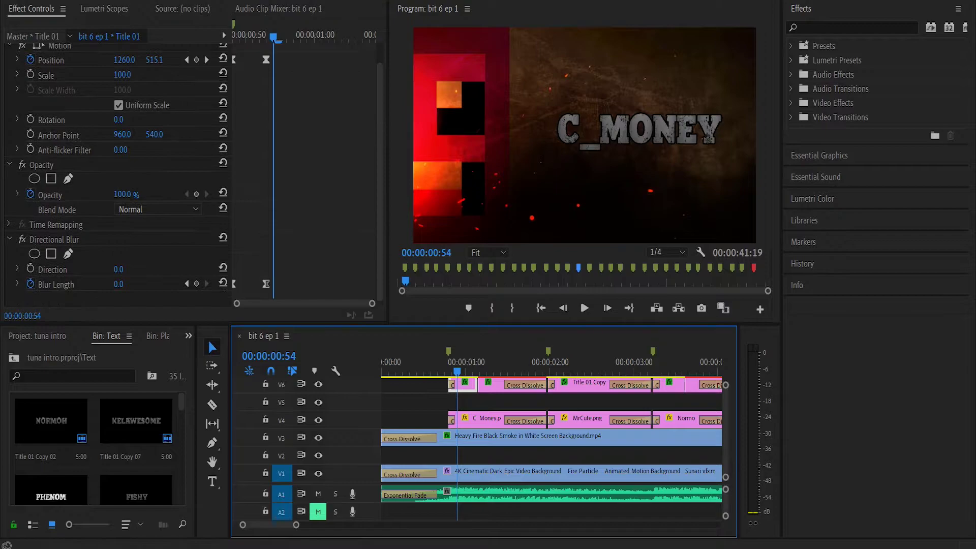
{"action": "left_click_drag", "start_coordinate": [274, 37], "coordinate": [234, 37]}
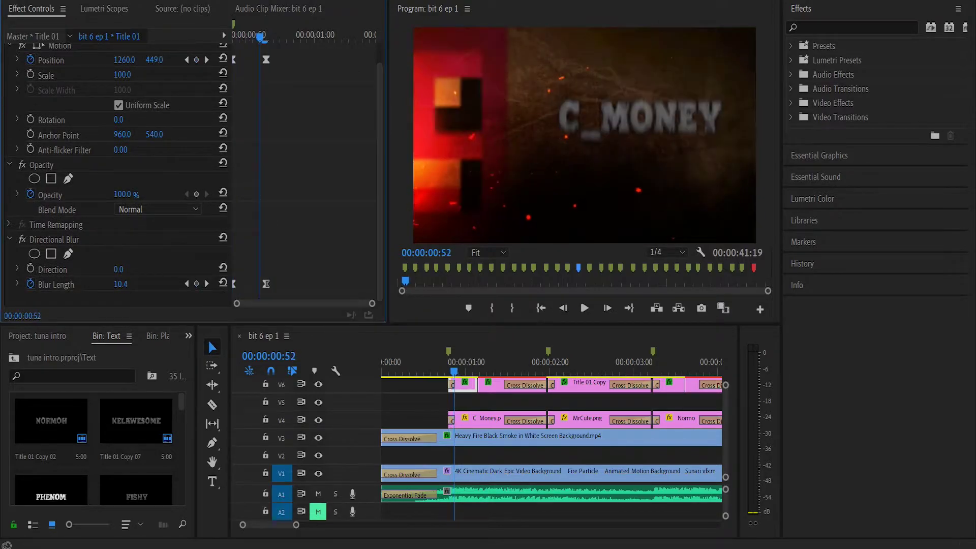
{"action": "key", "text": "Right"}
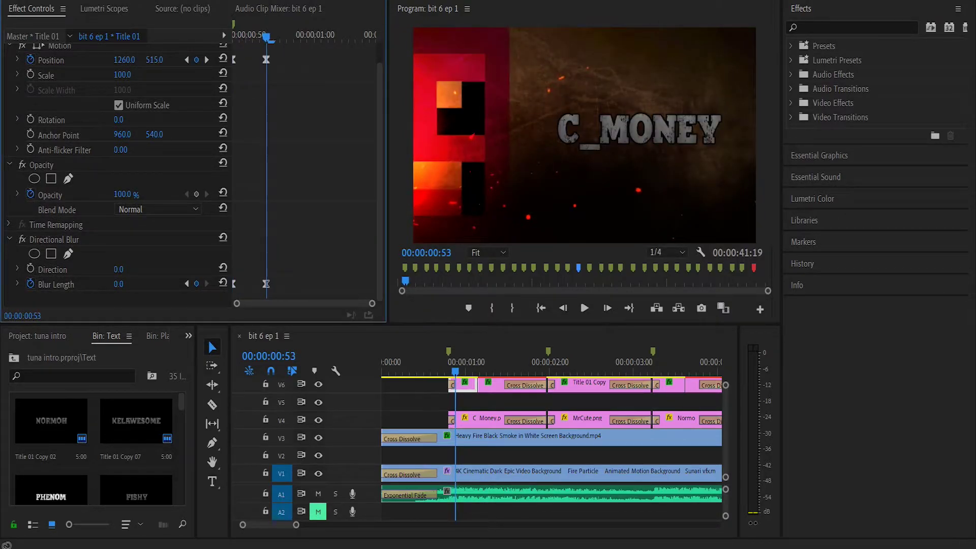
{"action": "scroll", "coordinate": [117, 178], "scroll_direction": "up", "scroll_amount": 1}
{"action": "key", "text": "shift+Left"}
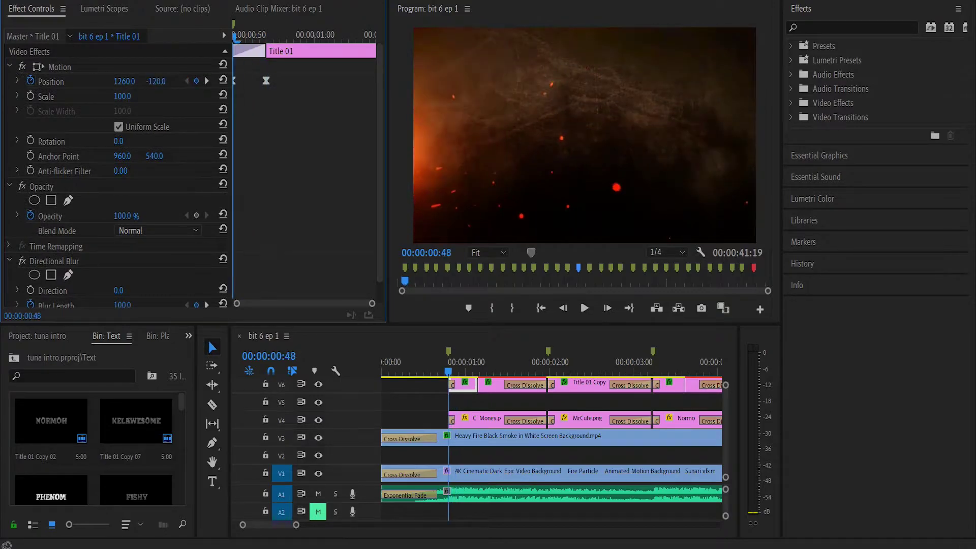
{"action": "key", "text": "space"}
{"action": "key", "text": "space"}
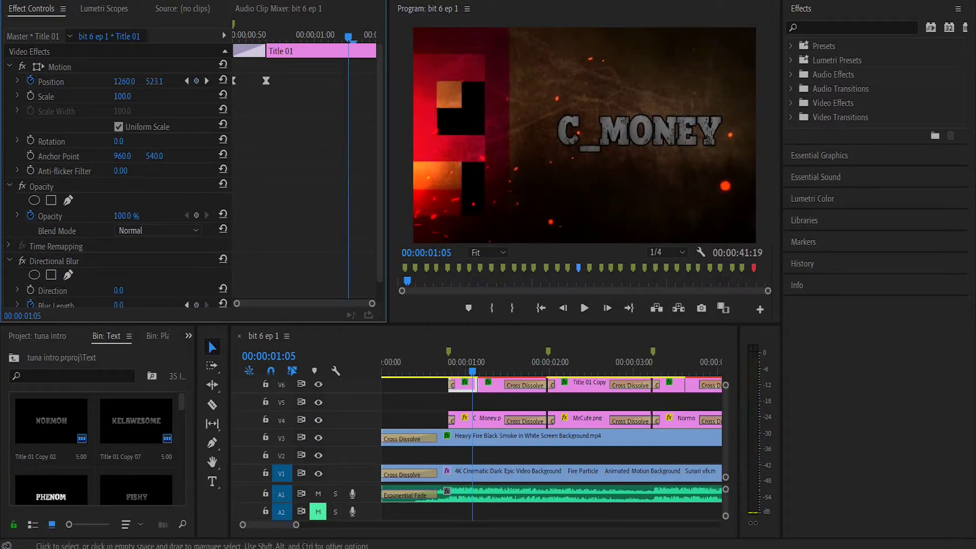
Step: Select the second Title 01 segment on V6 and examine its Turbulent Displace settings at 00:00:01:09
{"action": "left_click", "coordinate": [491, 386]}
{"action": "mouse_move", "coordinate": [473, 367]}
{"action": "left_mouse_down"}
{"action": "mouse_move", "coordinate": [519, 367]}
{"action": "mouse_move", "coordinate": [477, 367]}
{"action": "left_mouse_up"}
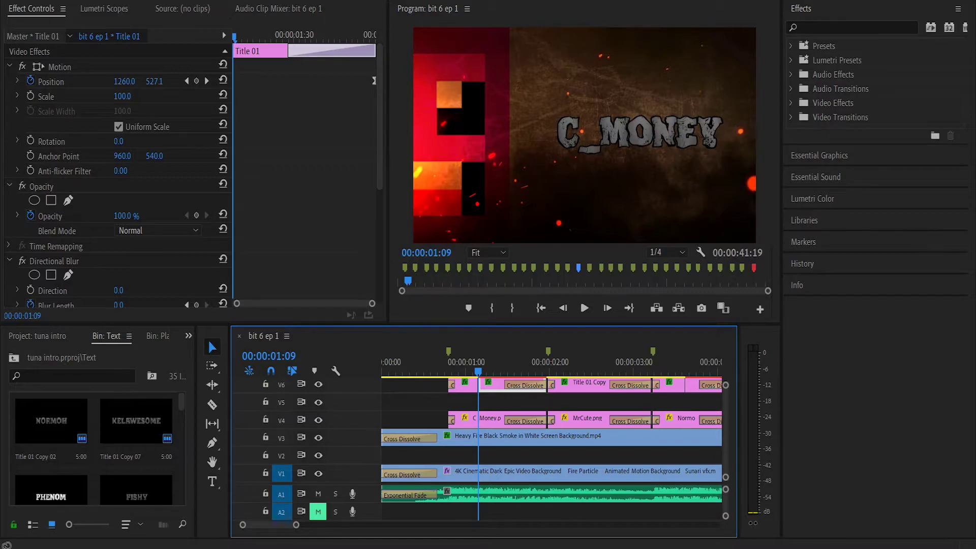
{"action": "scroll", "coordinate": [117, 178], "scroll_direction": "down", "scroll_amount": 5}
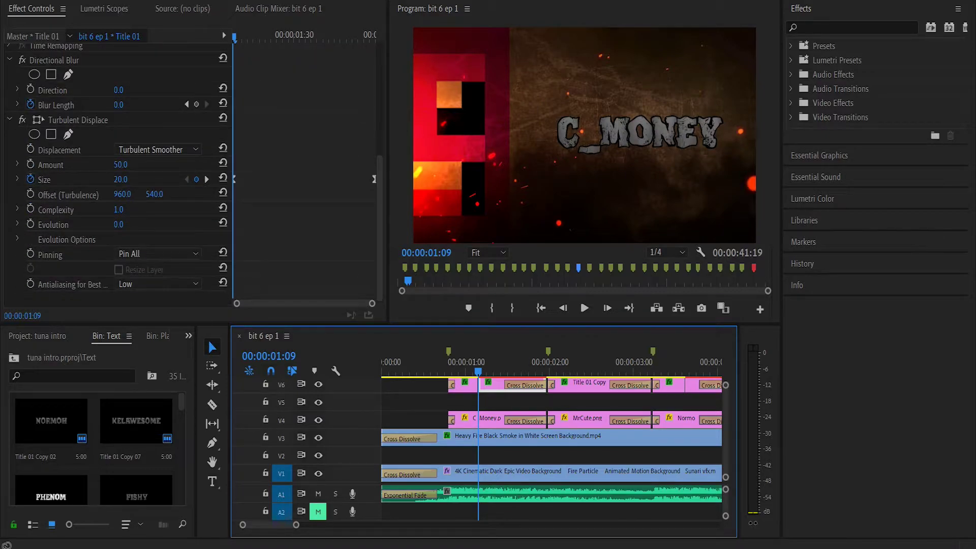
Step: Examine the Turbulent Displace displacement types on Title 01 and the Wave Warp wave types on Title 01 Copy 02, keeping Noise
{"action": "left_click", "coordinate": [157, 150]}
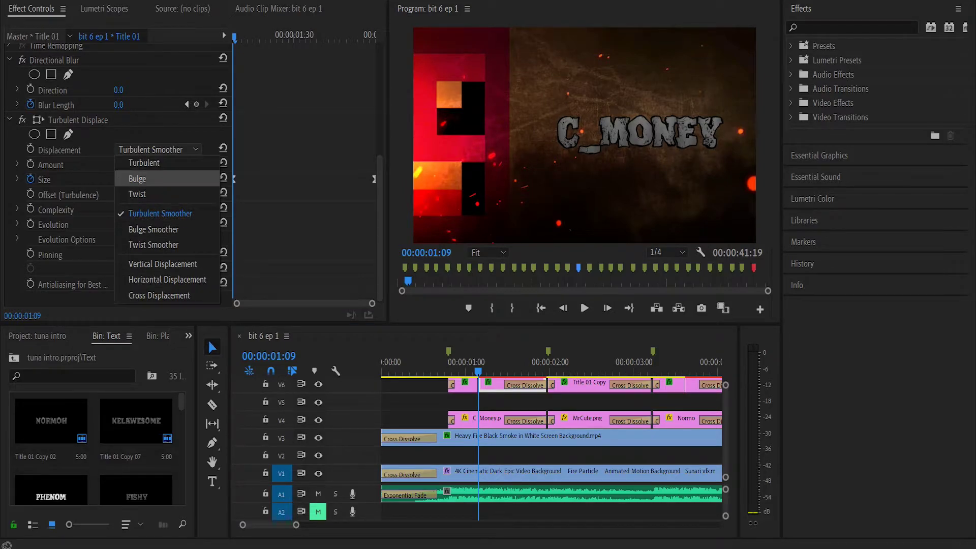
{"action": "left_click", "coordinate": [500, 388]}
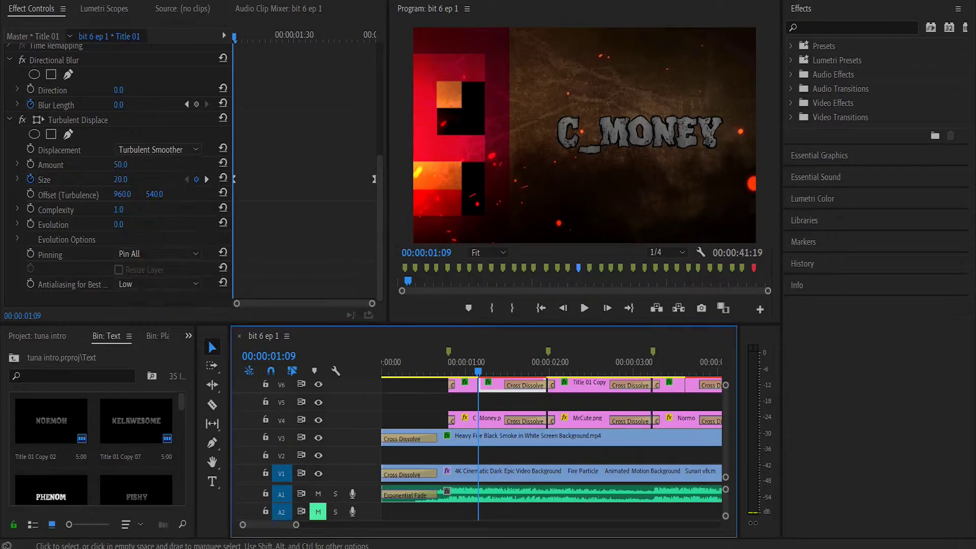
{"action": "left_click", "coordinate": [686, 369]}
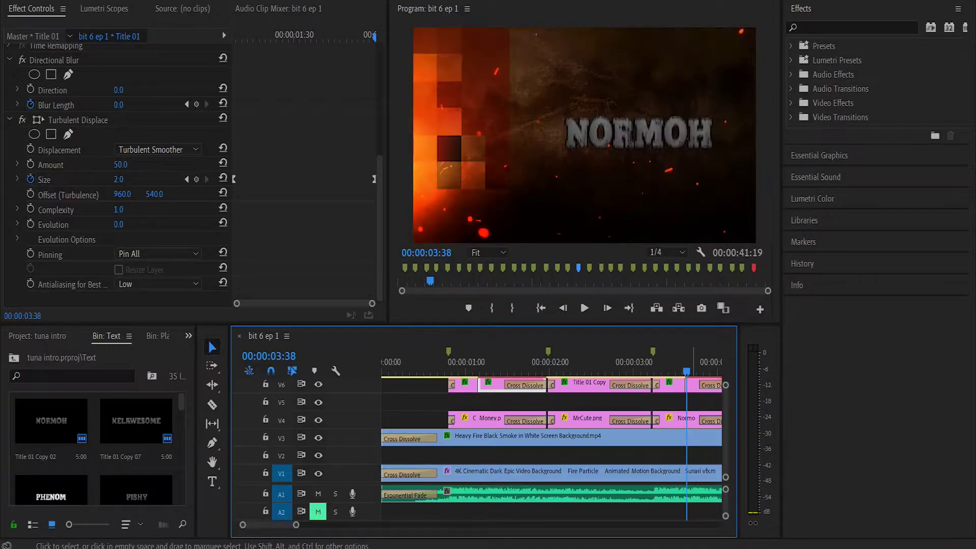
{"action": "left_click", "coordinate": [694, 385]}
{"action": "scroll", "coordinate": [127, 178], "scroll_direction": "down", "scroll_amount": 6}
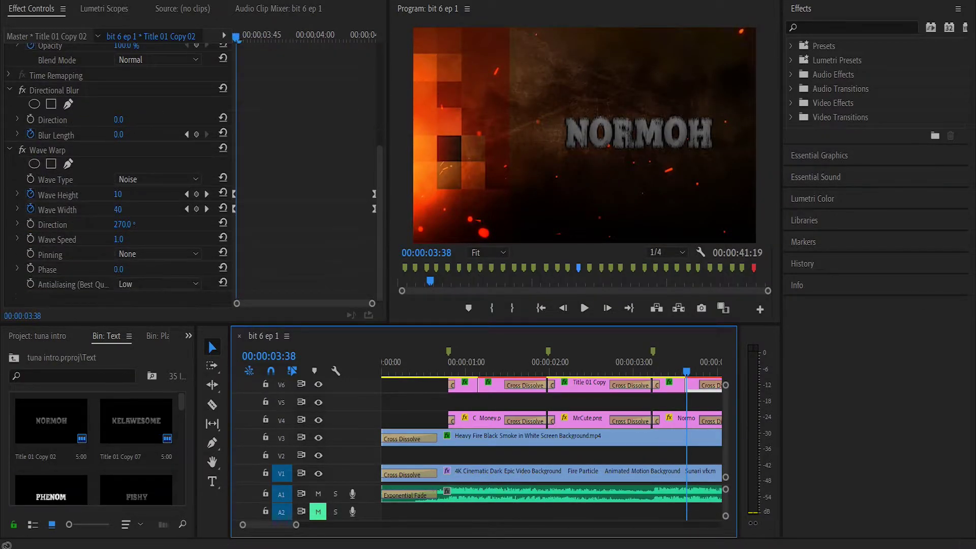
{"action": "left_click", "coordinate": [158, 179]}
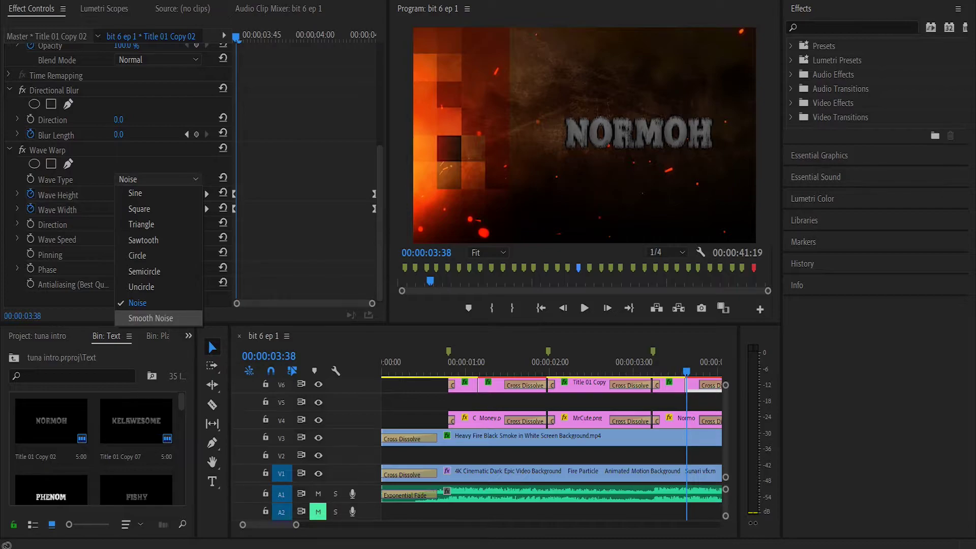
{"action": "left_click", "coordinate": [138, 303]}
Step: Step back and forth frame by frame through the C_MONEY title's distortion around 00:00:01:13
{"action": "left_click", "coordinate": [484, 367]}
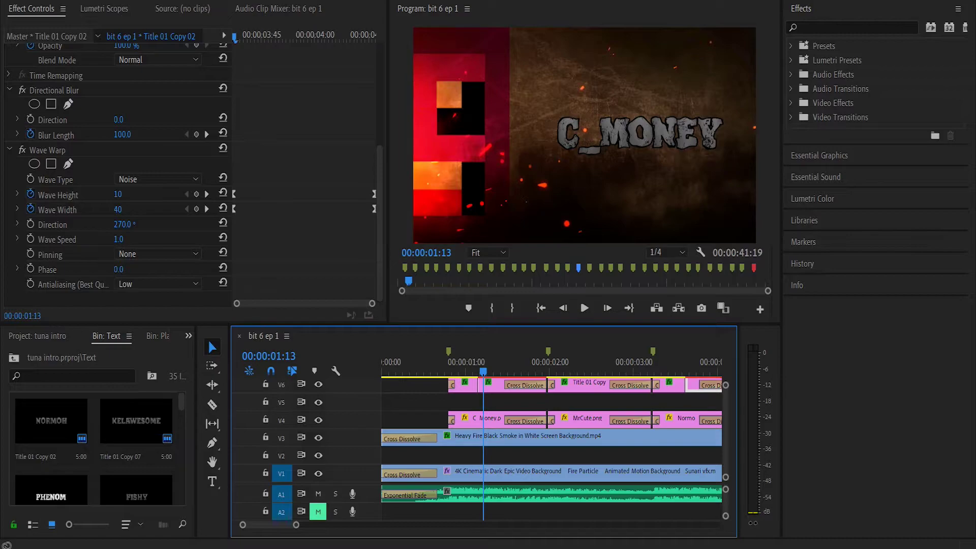
{"action": "key", "text": "Left"}
{"action": "key", "text": "Left"}
{"action": "key", "text": "Left"}
{"action": "key", "text": "Left"}
{"action": "key", "text": "Left"}
{"action": "key", "text": "Left"}
{"action": "key", "text": "Right"}
{"action": "key", "text": "Right"}
{"action": "key", "text": "Right"}
{"action": "key", "text": "Right"}
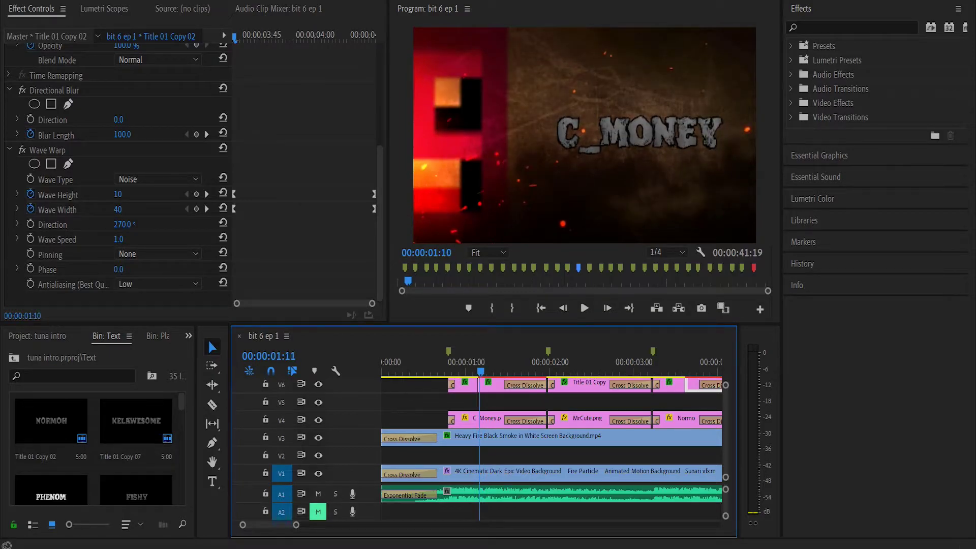
Step: Toggle Wave Warp on Title 01 Copy 02 and view the C_MONEY title's entrance from 00:00:00:40 to 00:00:01:18
{"action": "left_click", "coordinate": [22, 150]}
{"action": "left_click", "coordinate": [438, 364]}
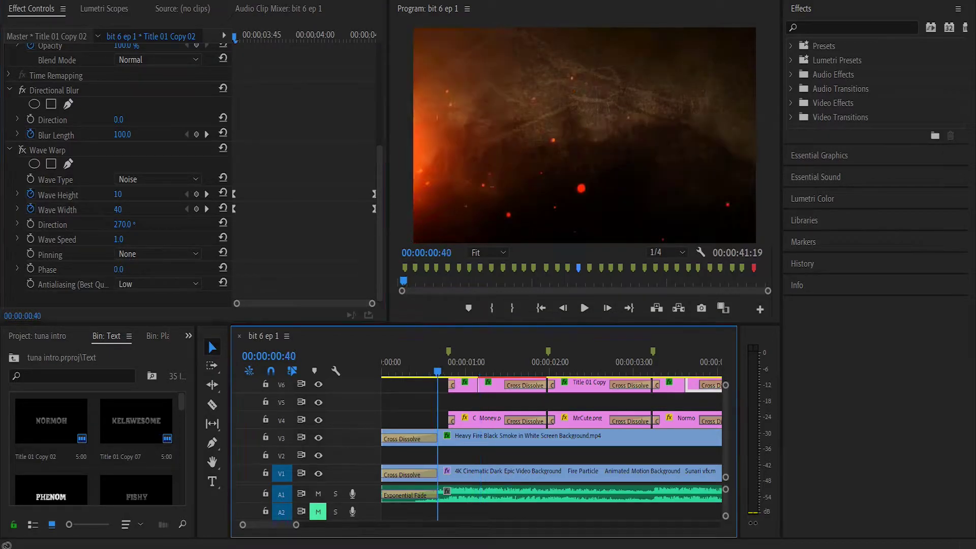
{"action": "key", "text": "space"}
{"action": "key", "text": "Right"}
{"action": "key", "text": "Right"}
{"action": "key", "text": "Right"}
{"action": "key", "text": "Right"}
{"action": "key", "text": "Right"}
{"action": "key", "text": "Right"}
{"action": "key", "text": "Right"}
{"action": "key", "text": "Right"}
{"action": "key", "text": "Right"}
{"action": "key", "text": "Right"}
{"action": "key", "text": "Right"}
{"action": "key", "text": "Right"}
{"action": "key", "text": "Right"}
{"action": "key", "text": "Right"}
{"action": "key", "text": "Right"}
{"action": "key", "text": "Right"}
{"action": "key", "text": "Right"}
{"action": "key", "text": "Right"}
{"action": "key", "text": "Right"}
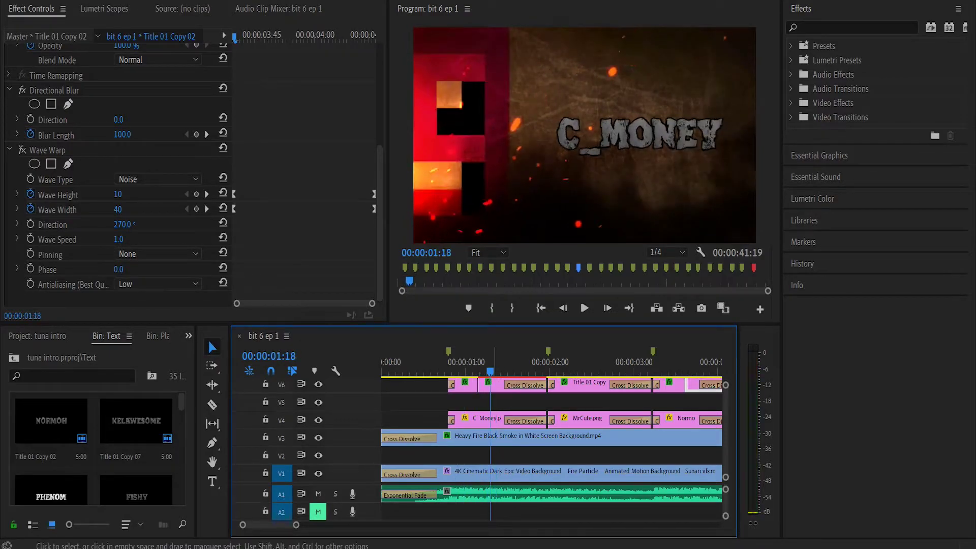
Step: Turn off Turbulent Displace on the second Title 01 segment and play the title sequence from before its entrance
{"action": "scroll", "coordinate": [77, 193], "scroll_direction": "down", "scroll_amount": 6}
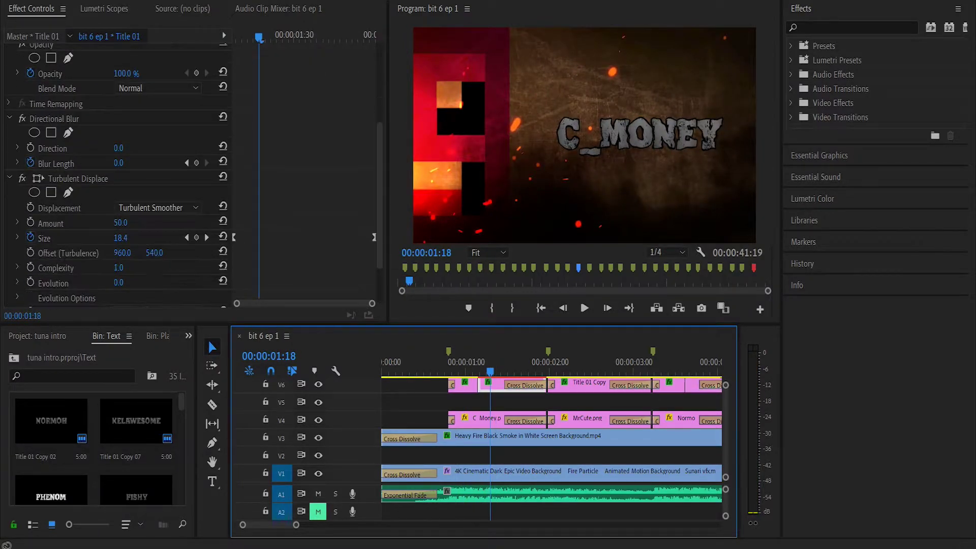
{"action": "left_click", "coordinate": [22, 178]}
{"action": "left_click", "coordinate": [432, 362]}
{"action": "key", "text": "space"}
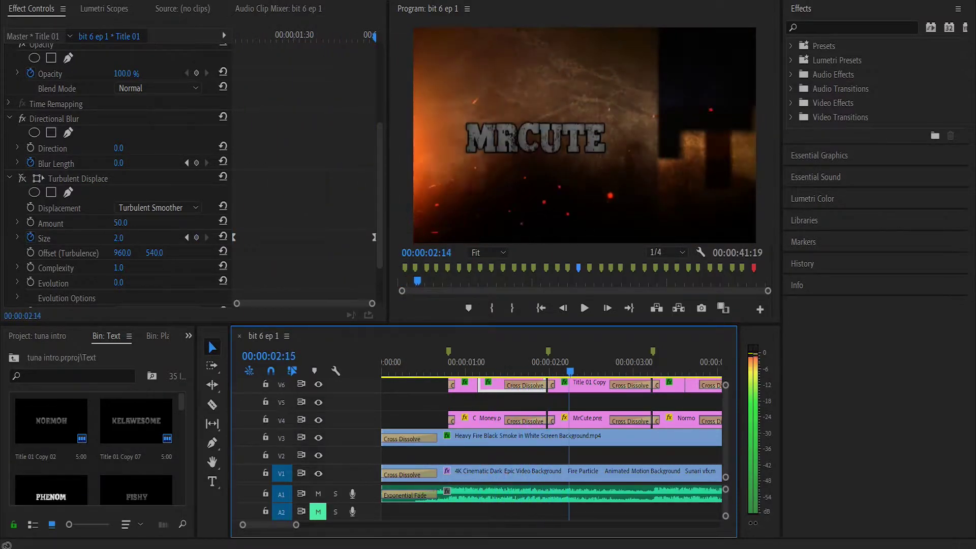
Step: Scrub the C_MONEY title from 00:00:00:41 to 00:00:01:23, then examine the blur and Wave Warp settings of Title 01 Copy 02
{"action": "left_click_drag", "start_coordinate": [544, 363], "coordinate": [439, 362]}
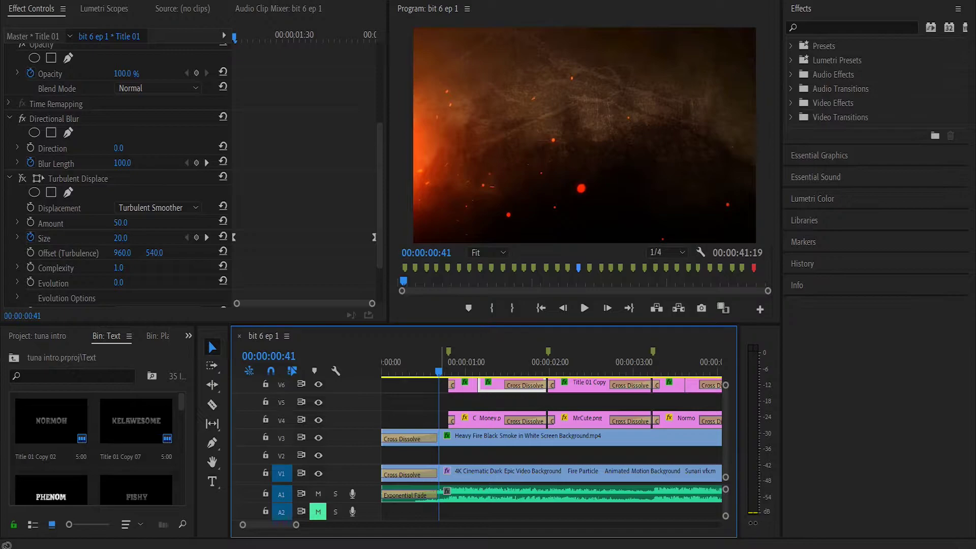
{"action": "left_click_drag", "start_coordinate": [442, 370], "coordinate": [495, 370]}
{"action": "key", "text": "Right"}
{"action": "key", "text": "Right"}
{"action": "key", "text": "Right"}
{"action": "key", "text": "Right"}
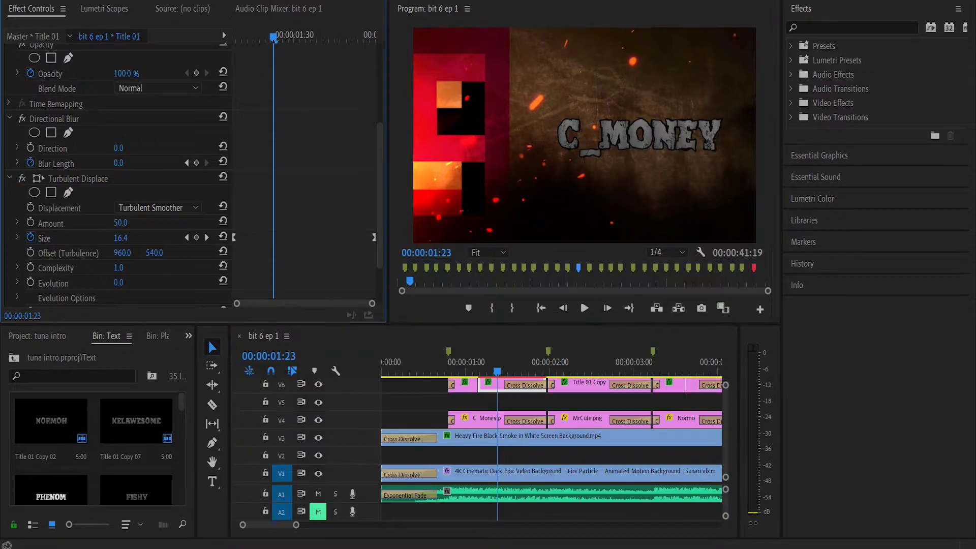
{"action": "left_click", "coordinate": [686, 385]}
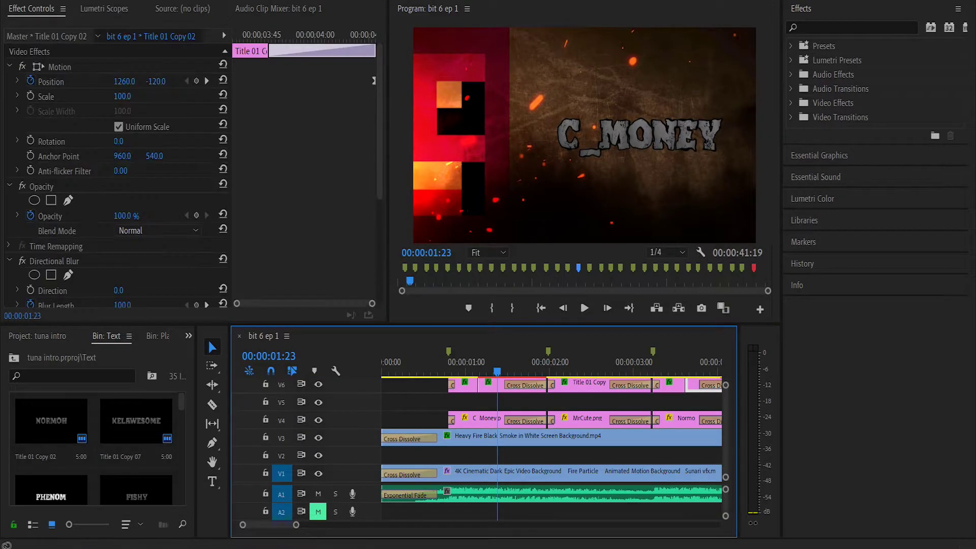
{"action": "scroll", "coordinate": [117, 178], "scroll_direction": "down", "scroll_amount": 3}
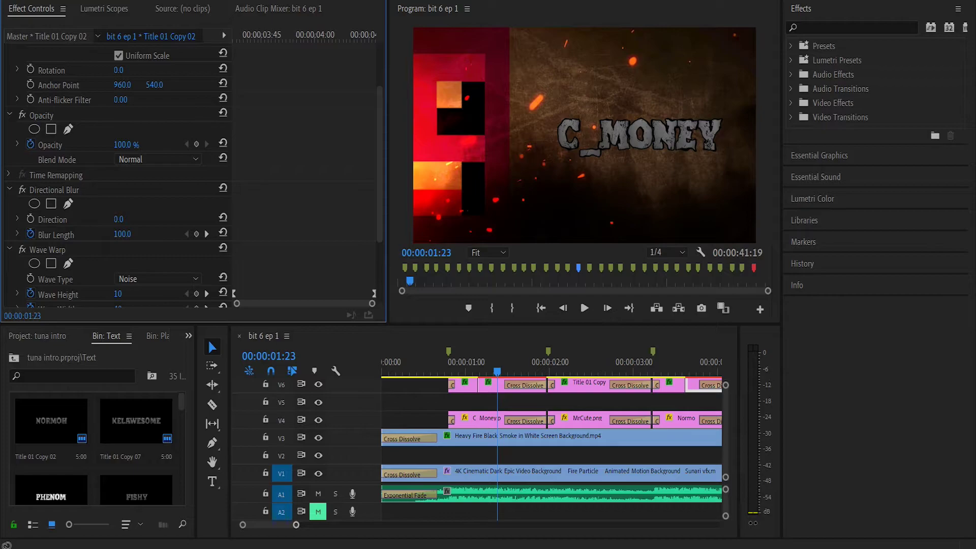
Step: Compare the opacity and blend mode settings of the two HUNTERKUN.png segments on V4, viewing them from 00:00:04:22 to 00:00:04:36
{"action": "key", "text": "minus"}
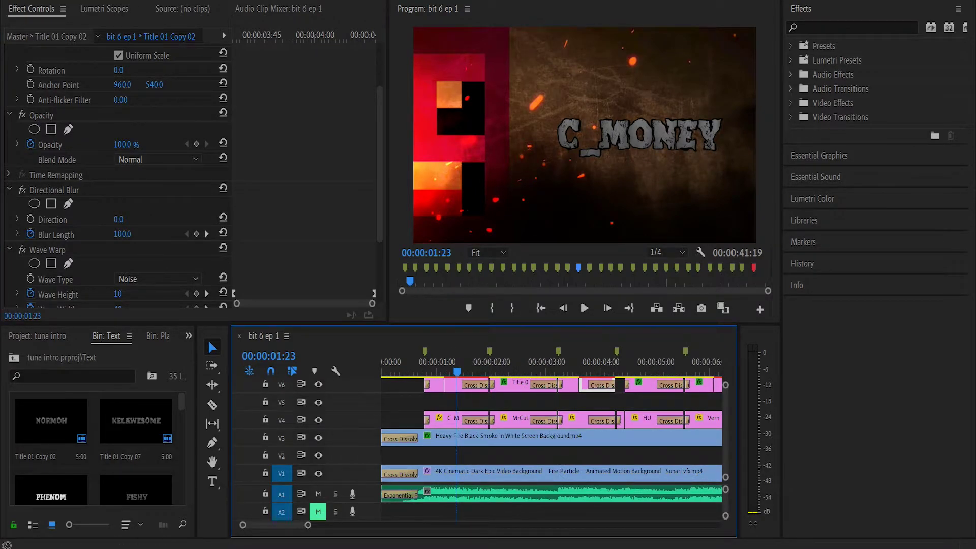
{"action": "left_click", "coordinate": [620, 361]}
{"action": "key", "text": "equal"}
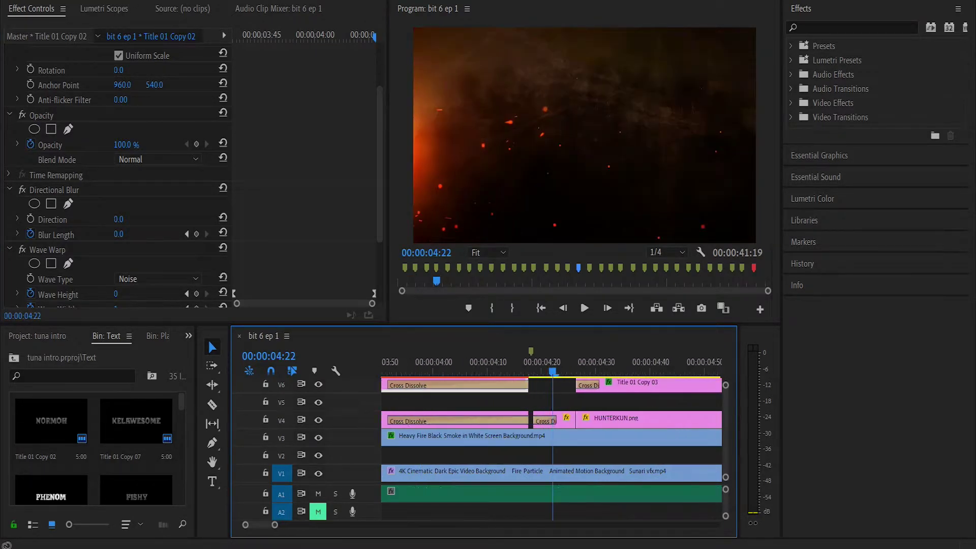
{"action": "key", "text": "minus"}
{"action": "key", "text": "minus"}
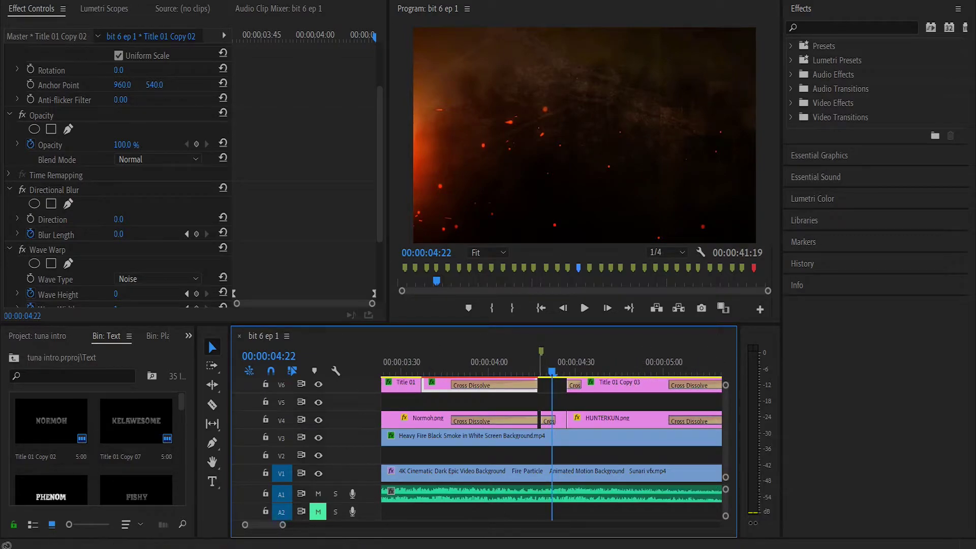
{"action": "key", "text": "space"}
{"action": "left_click_drag", "start_coordinate": [563, 362], "coordinate": [556, 362]}
{"action": "left_click", "coordinate": [530, 362]}
{"action": "left_click", "coordinate": [566, 418]}
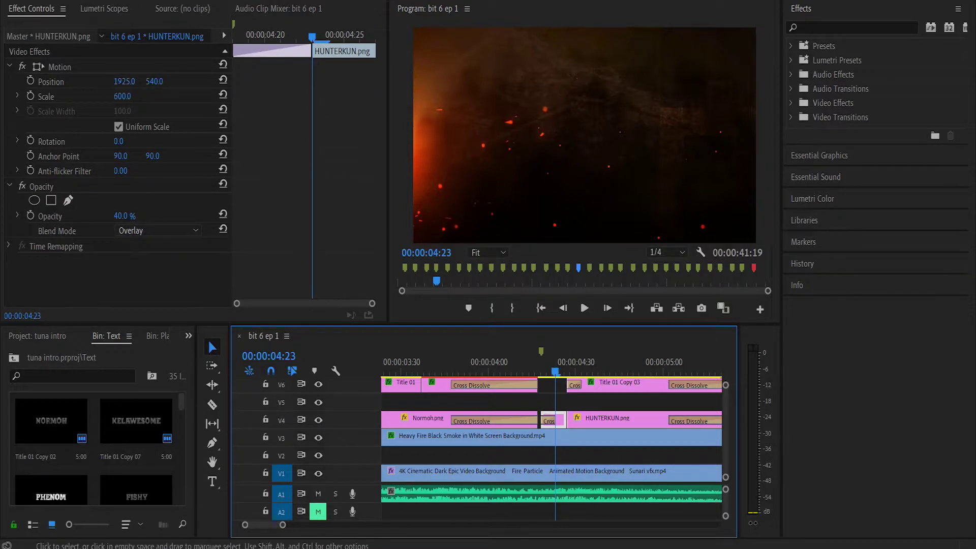
{"action": "left_click", "coordinate": [600, 419]}
{"action": "left_click_drag", "start_coordinate": [556, 362], "coordinate": [593, 362]}
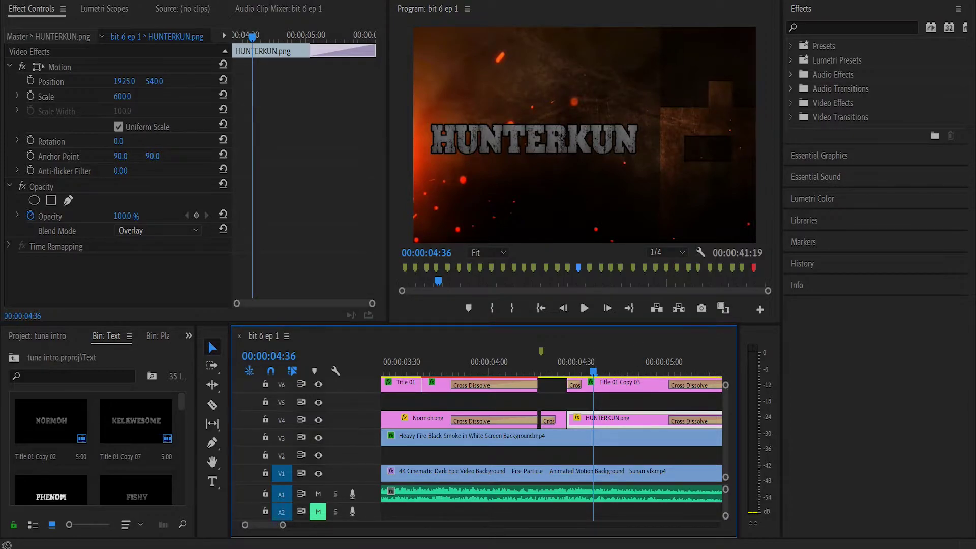
Step: Check the smoke clip's blend mode, try Soft Light on the main HUNTERKUN.png segment, and restore Overlay
{"action": "left_click", "coordinate": [604, 438]}
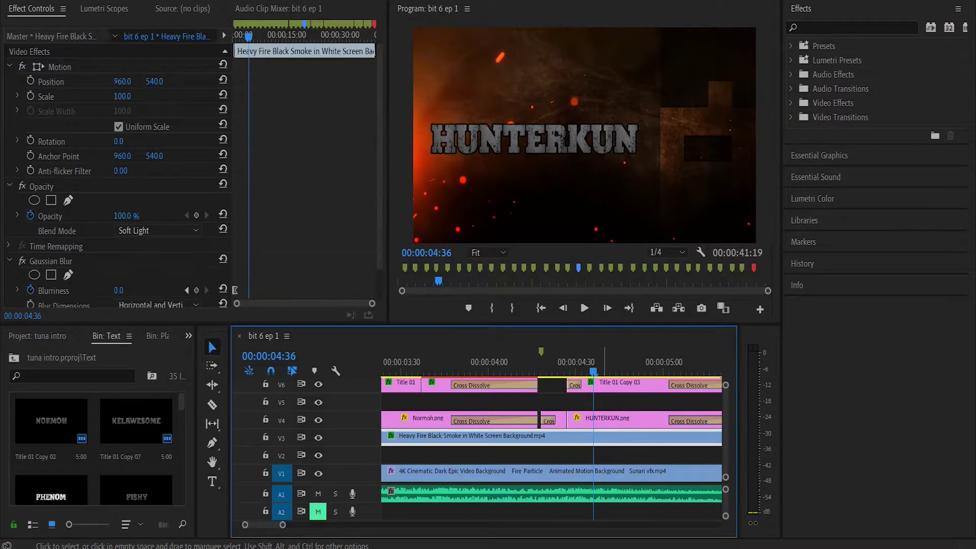
{"action": "left_click", "coordinate": [607, 420]}
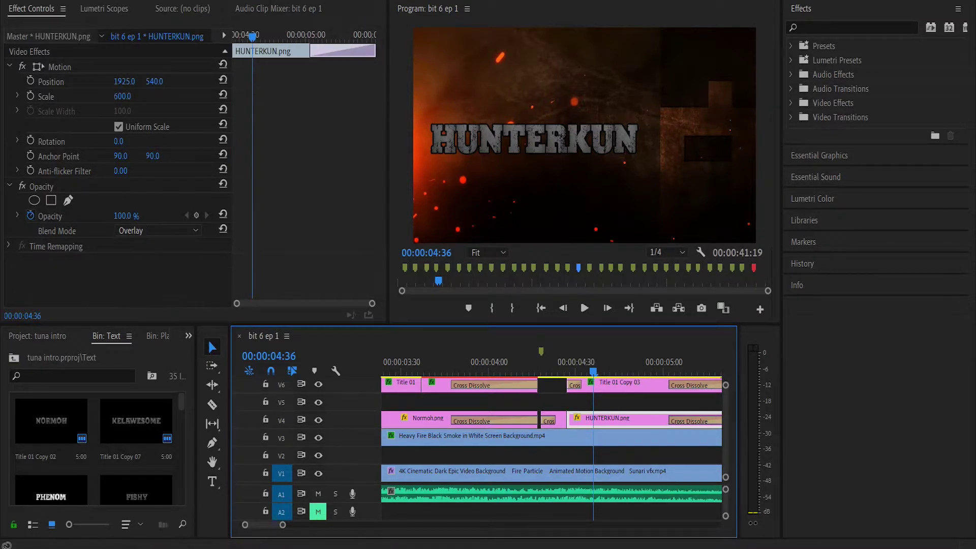
{"action": "left_click", "coordinate": [159, 231]}
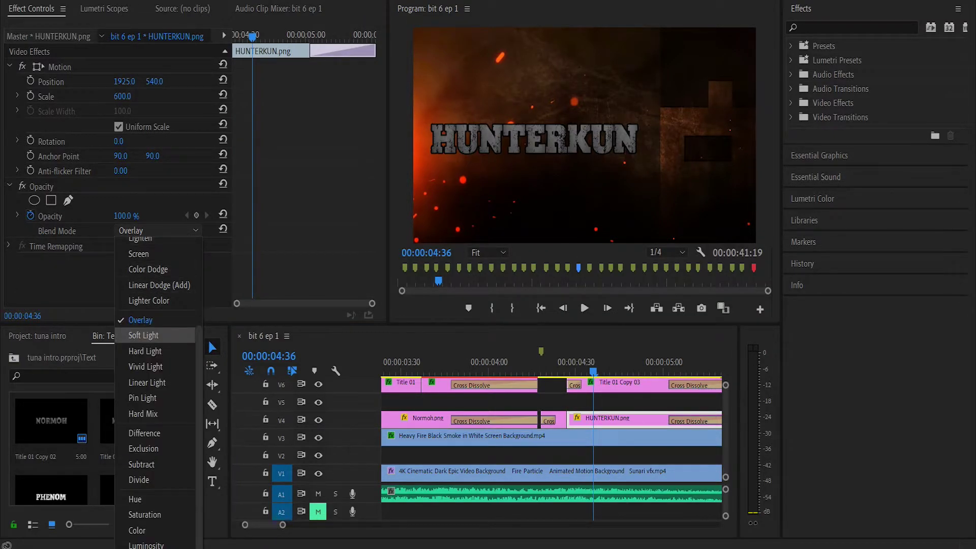
{"action": "left_click", "coordinate": [144, 335]}
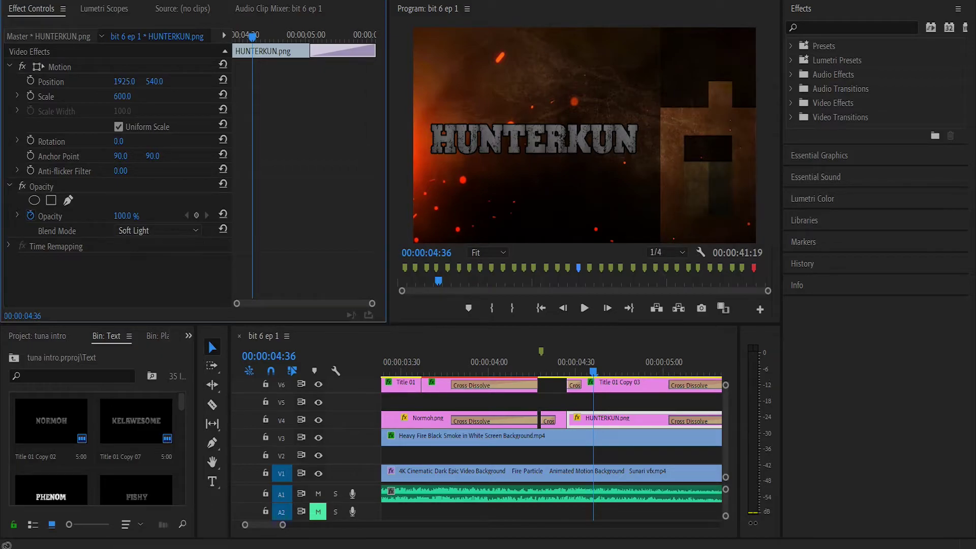
{"action": "left_click", "coordinate": [158, 230]}
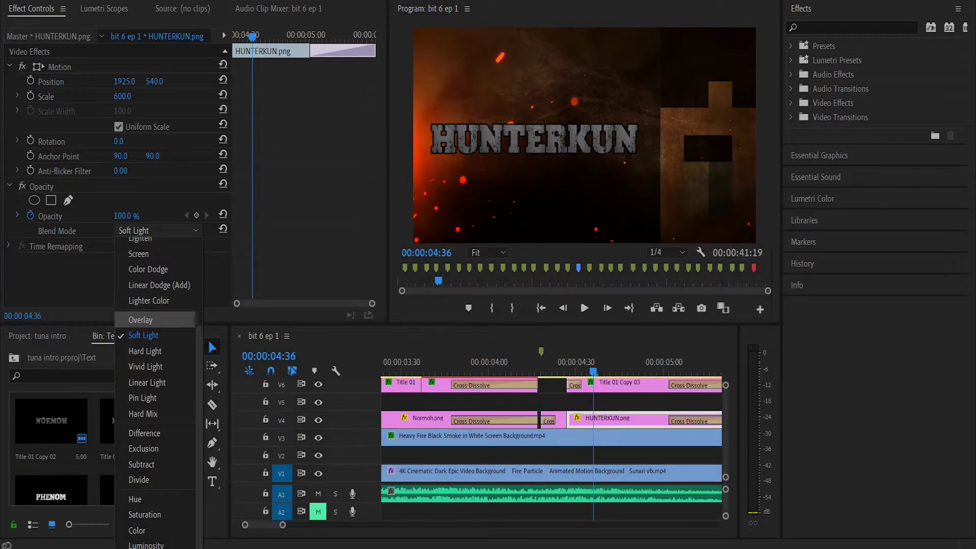
{"action": "left_click", "coordinate": [153, 320]}
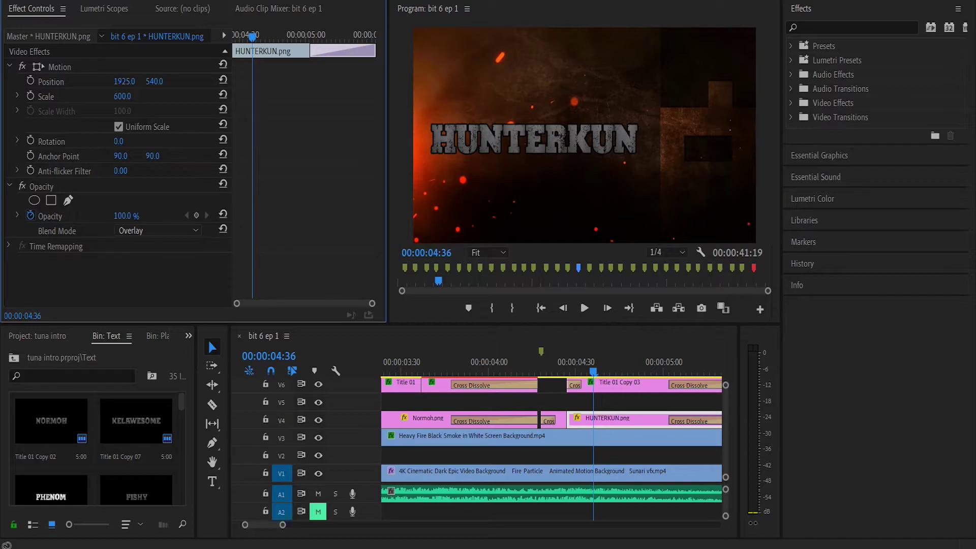
Step: Try the Hard Light and Soft Light blend modes on the main HUNTERKUN.png segment, and return it to Overlay
{"action": "left_click", "coordinate": [157, 231]}
{"action": "left_click", "coordinate": [144, 352]}
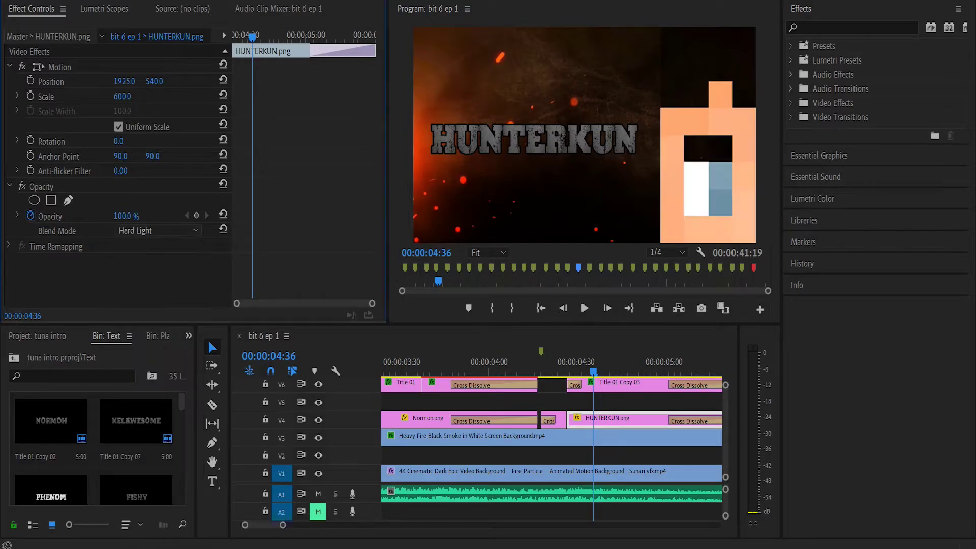
{"action": "left_click", "coordinate": [158, 231]}
{"action": "left_click", "coordinate": [144, 335]}
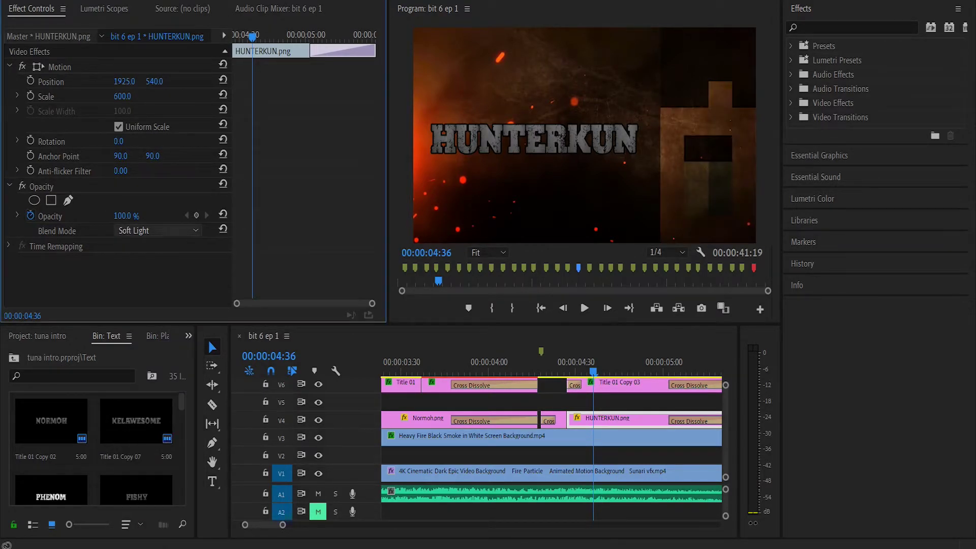
{"action": "left_click", "coordinate": [158, 230]}
{"action": "left_click", "coordinate": [140, 319]}
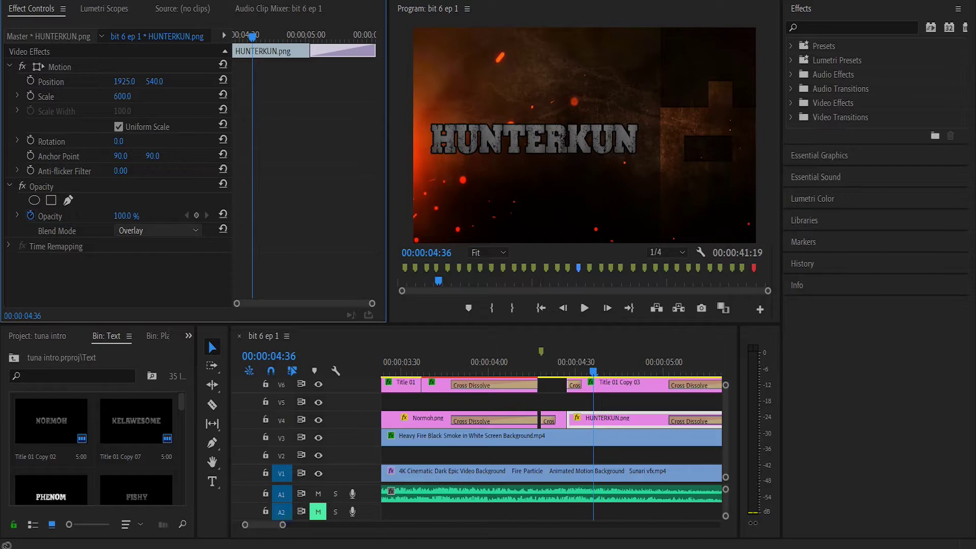
{"action": "left_click", "coordinate": [158, 231]}
{"action": "left_click", "coordinate": [218, 281]}
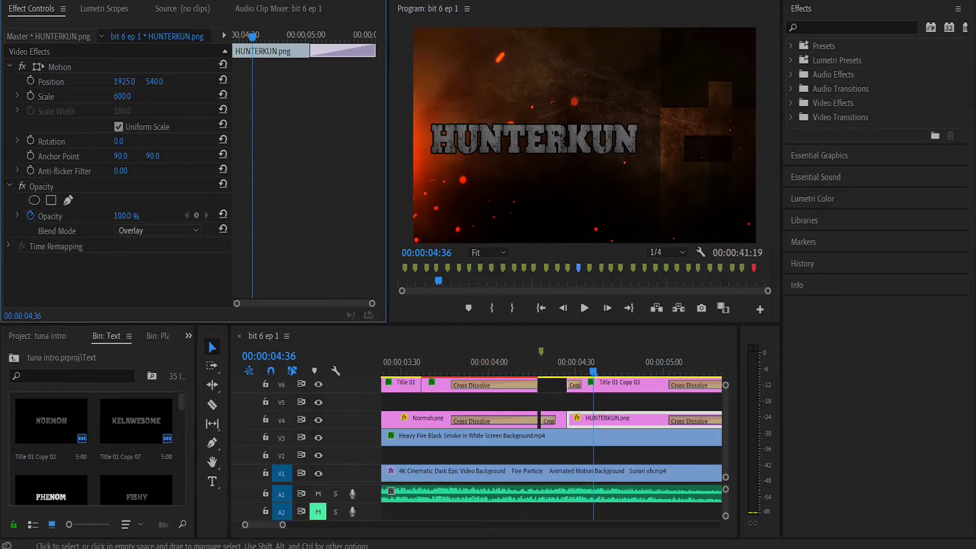
Step: Survey the repeated player image and title clips across the timeline from 00:00:04:25 to 00:00:19:02
{"action": "left_click_drag", "start_coordinate": [282, 525], "coordinate": [305, 525]}
{"action": "left_click_drag", "start_coordinate": [552, 372], "coordinate": [540, 372]}
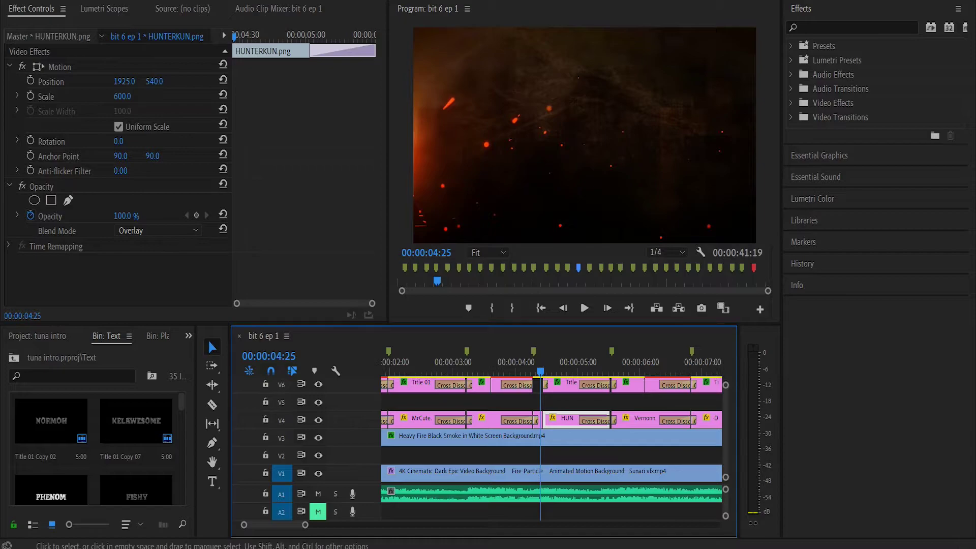
{"action": "left_click_drag", "start_coordinate": [305, 525], "coordinate": [354, 525]}
{"action": "left_click", "coordinate": [629, 366]}
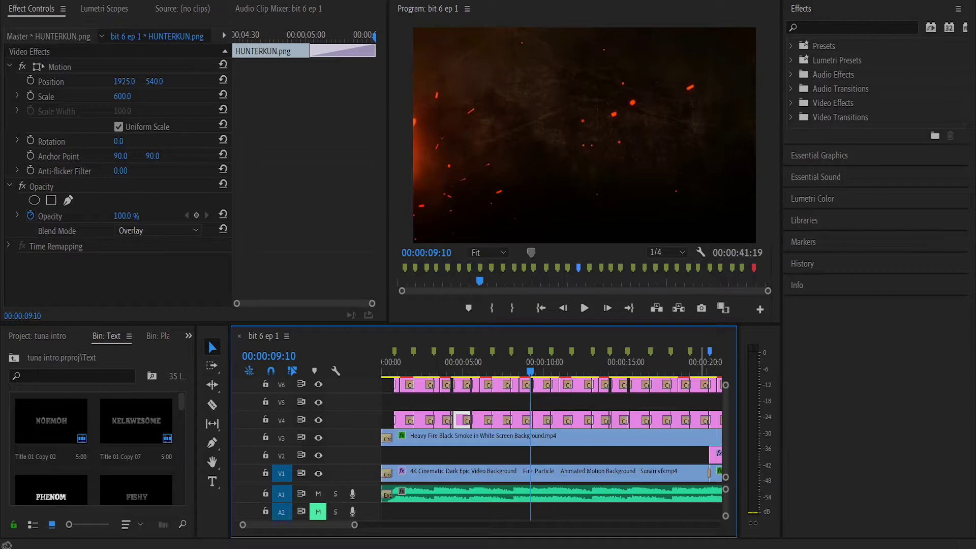
{"action": "left_click_drag", "start_coordinate": [625, 365], "coordinate": [678, 365]}
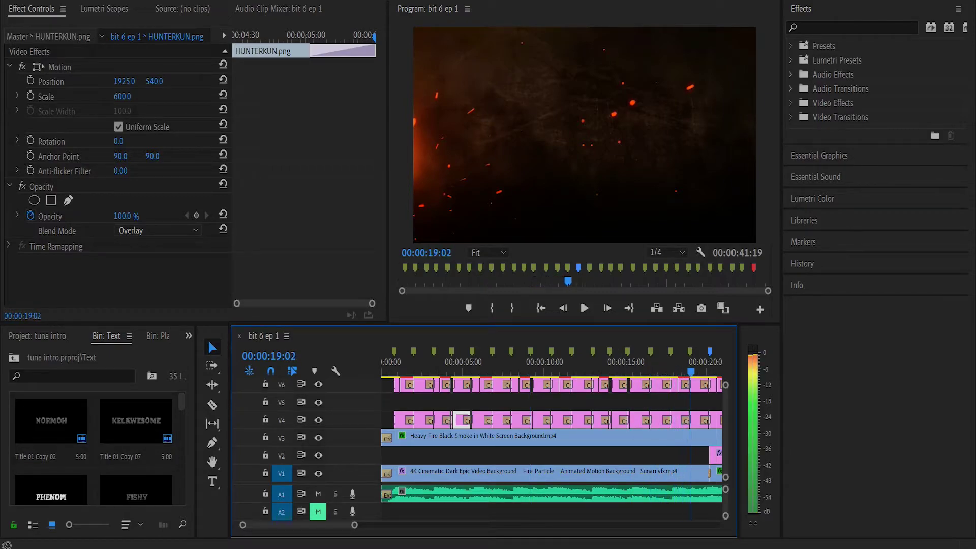
Step: Move the playhead to the sequence marker at 00:00:20:10, where the Adjustment Layer begins on V2
{"action": "key", "text": "space"}
{"action": "key", "text": "="}
{"action": "key", "text": "="}
{"action": "key", "text": "minus"}
{"action": "key", "text": "minus"}
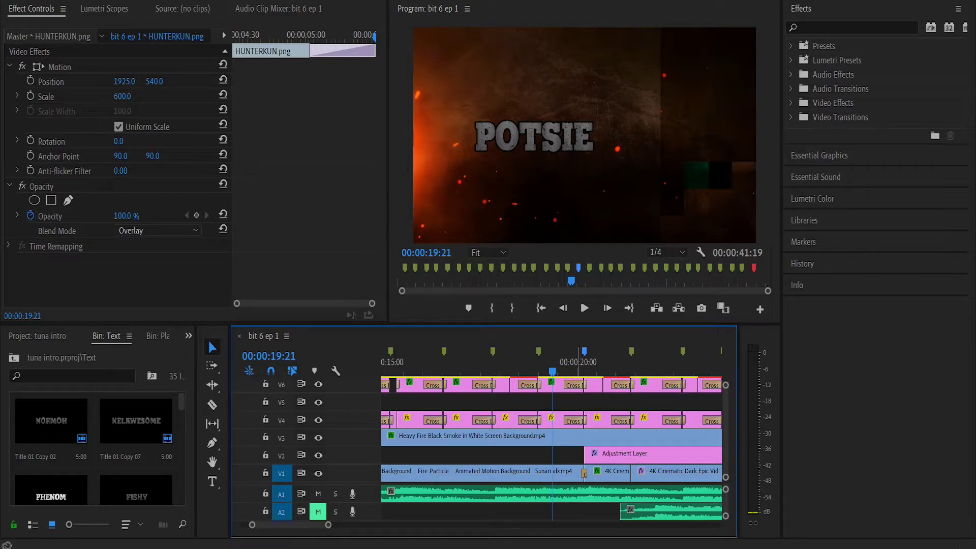
{"action": "left_click", "coordinate": [584, 352]}
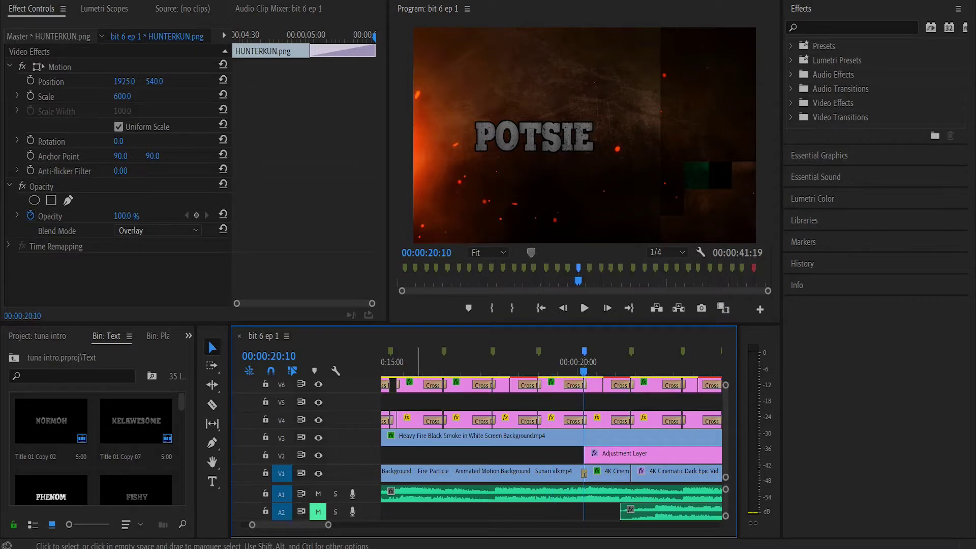
Step: Inspect the V1 Cross Dissolve at 00:00:20:10 and the keyframed handheld camera motion on the 4K Cinematic clip after it
{"action": "left_click_drag", "start_coordinate": [329, 525], "coordinate": [337, 525]}
{"action": "key", "text": "="}
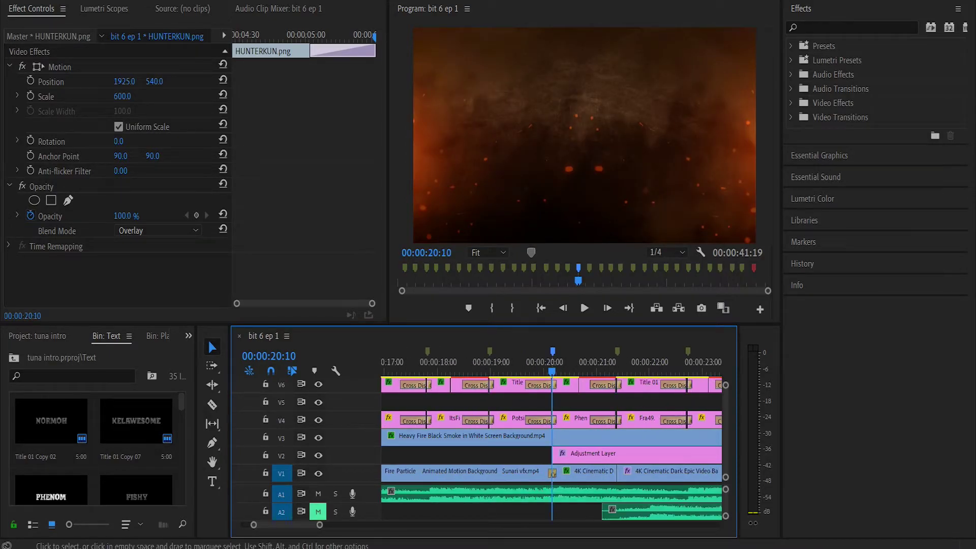
{"action": "left_click", "coordinate": [552, 473]}
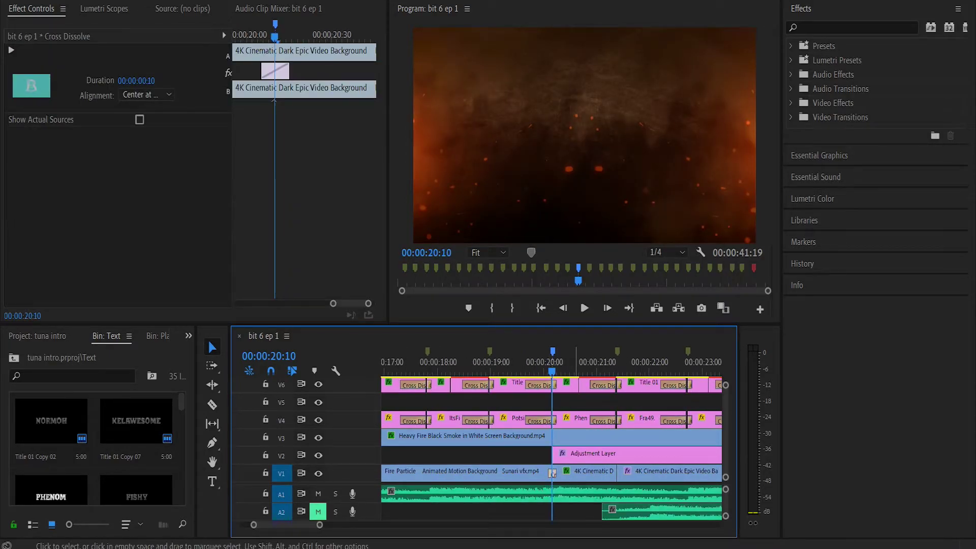
{"action": "left_click", "coordinate": [605, 472]}
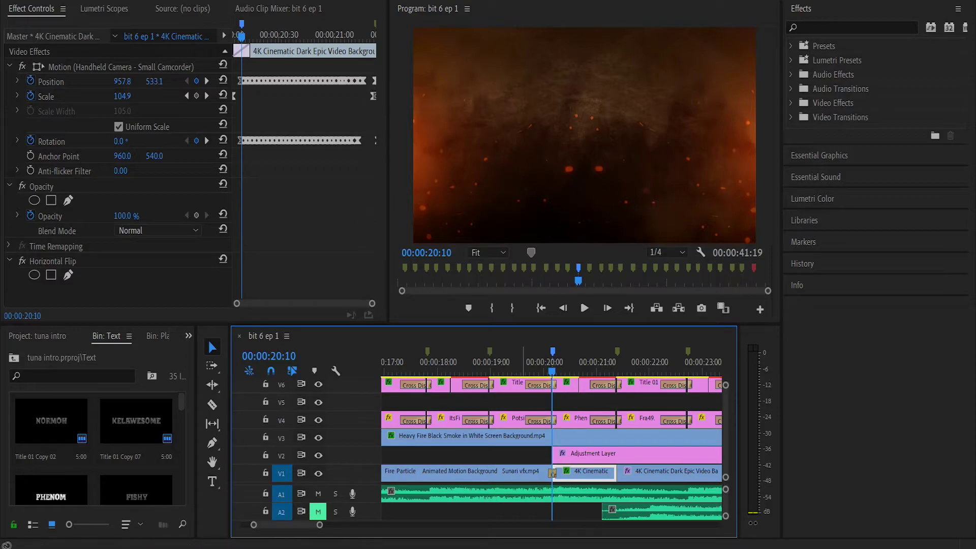
{"action": "left_click_drag", "start_coordinate": [538, 362], "coordinate": [546, 362]}
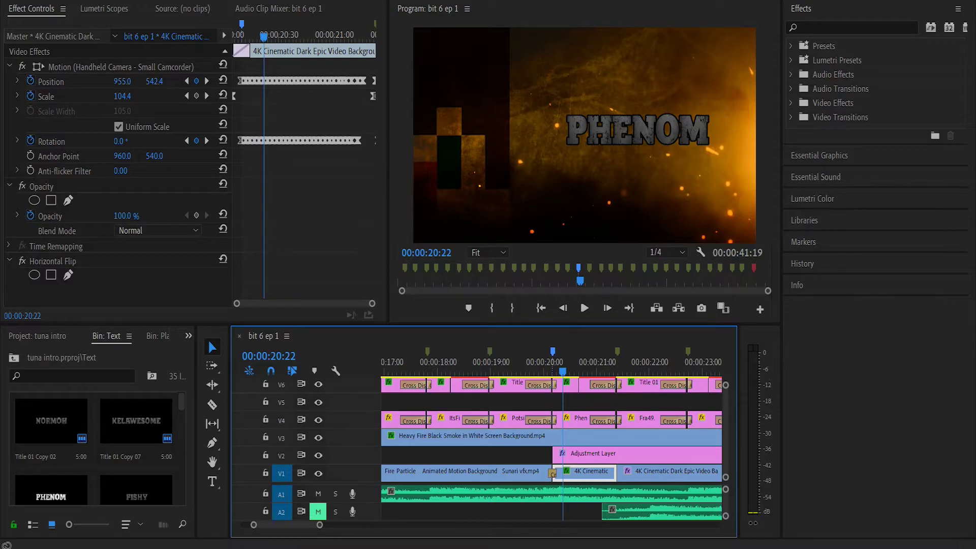
Step: Look through Jarle's Deadpool Handheld Camera Presets, including the set for oversized footage
{"action": "left_click", "coordinate": [791, 46]}
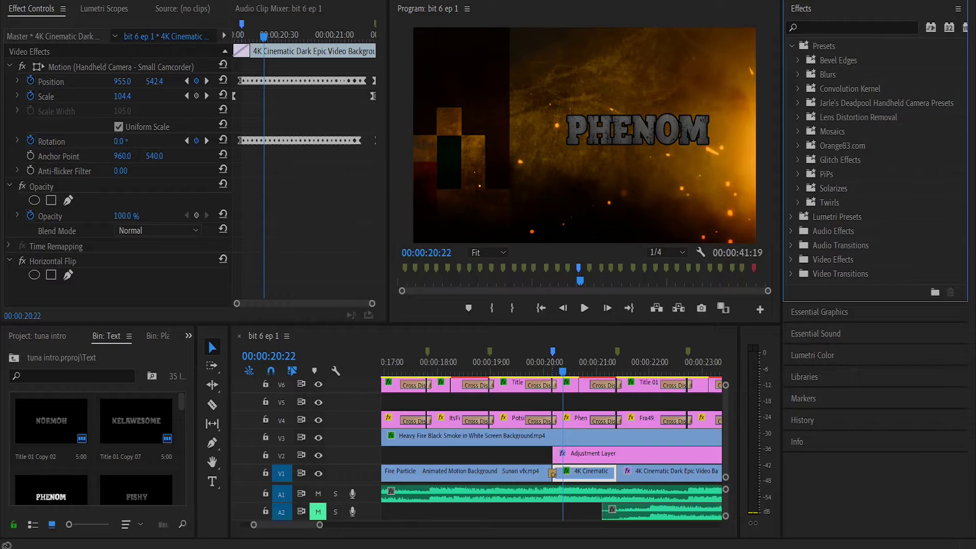
{"action": "left_click", "coordinate": [798, 102]}
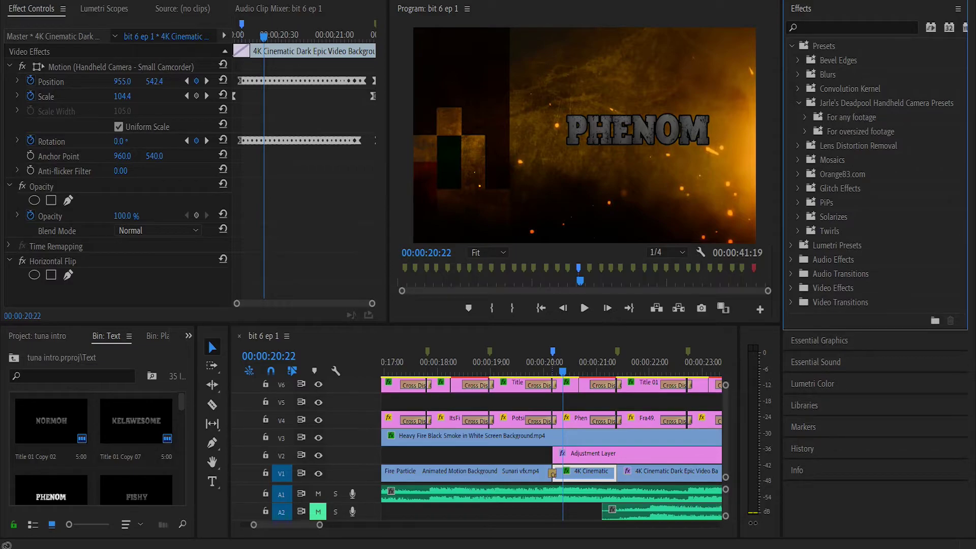
{"action": "left_click", "coordinate": [804, 131]}
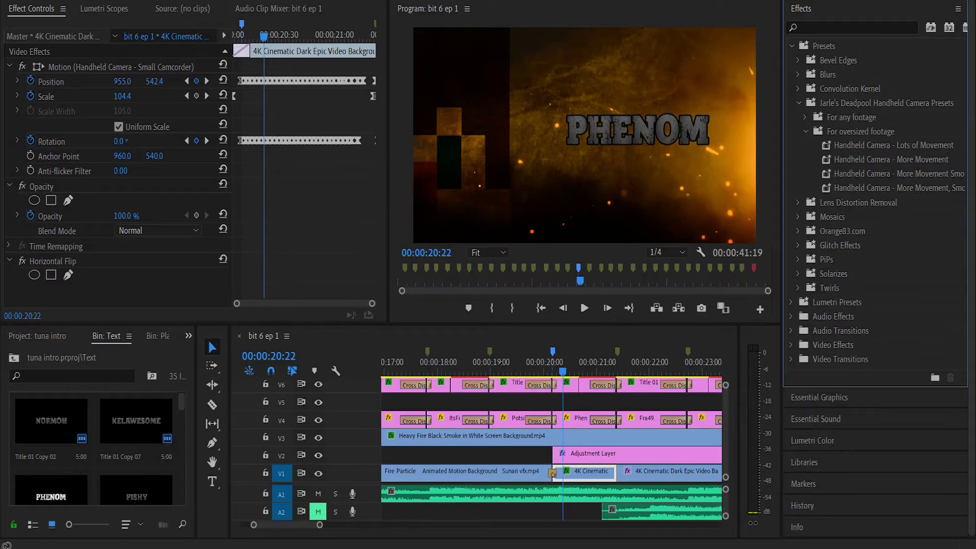
{"action": "left_click", "coordinate": [805, 131]}
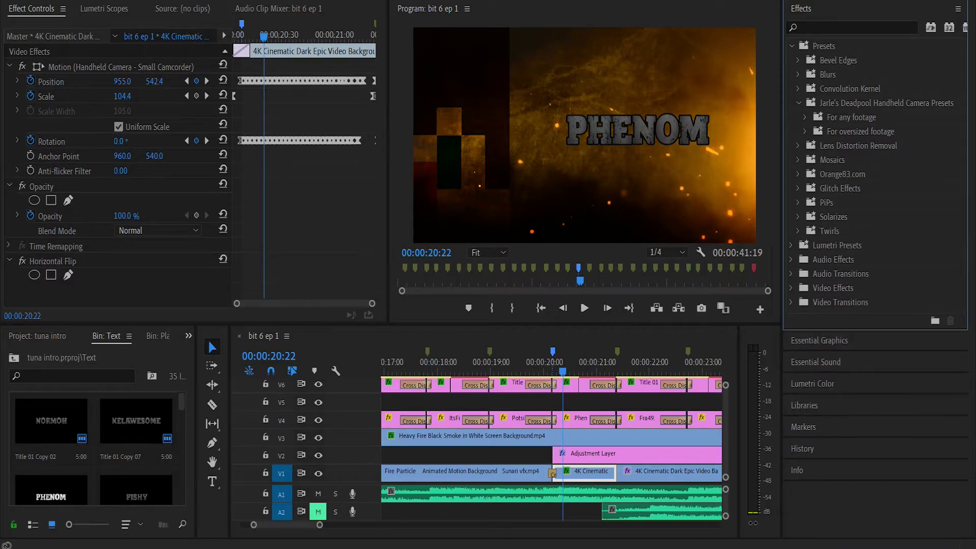
{"action": "left_click", "coordinate": [799, 103]}
Step: Scrub and play the PHENOM section to review the camera shake on the 4K Cinematic background clip
{"action": "left_click_drag", "start_coordinate": [264, 37], "coordinate": [324, 37]}
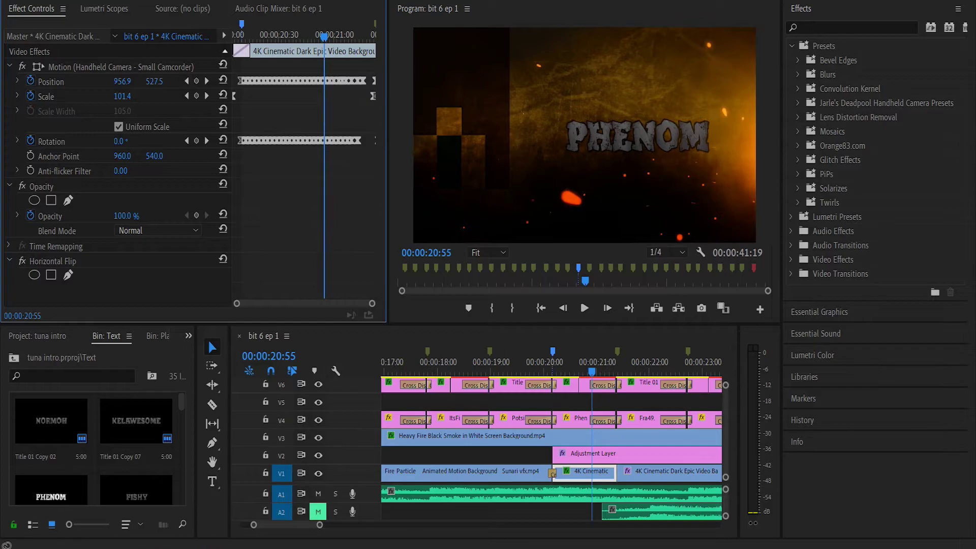
{"action": "key", "text": "Up"}
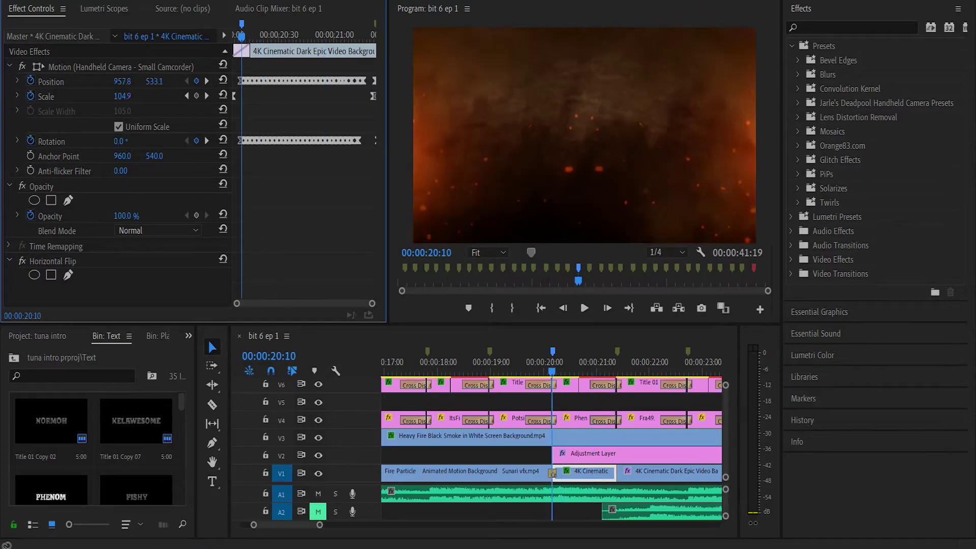
{"action": "key", "text": "Down"}
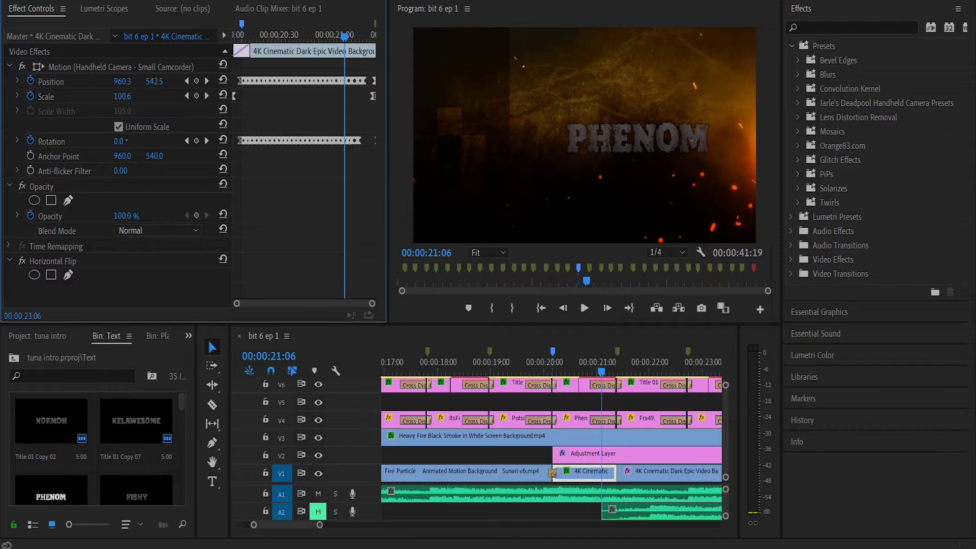
{"action": "key", "text": "space"}
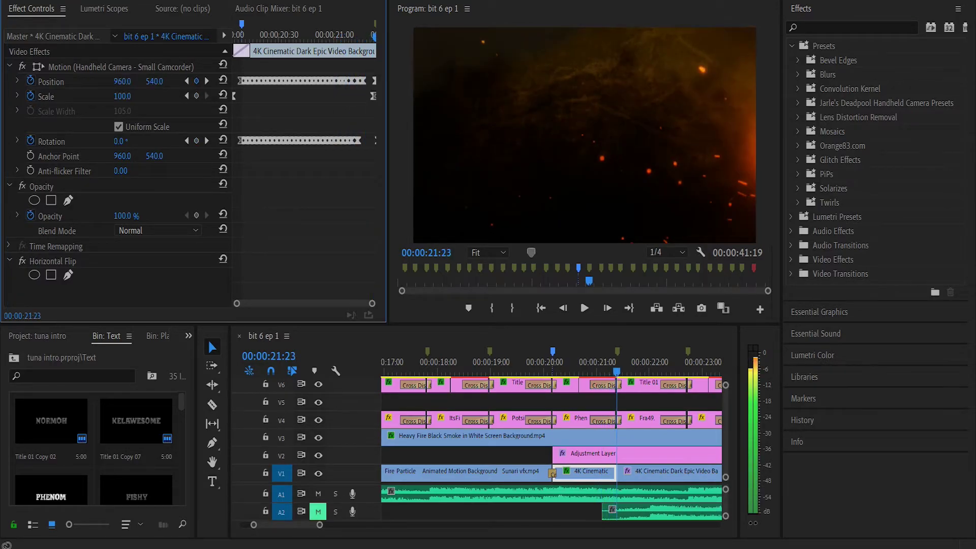
{"action": "key", "text": "space"}
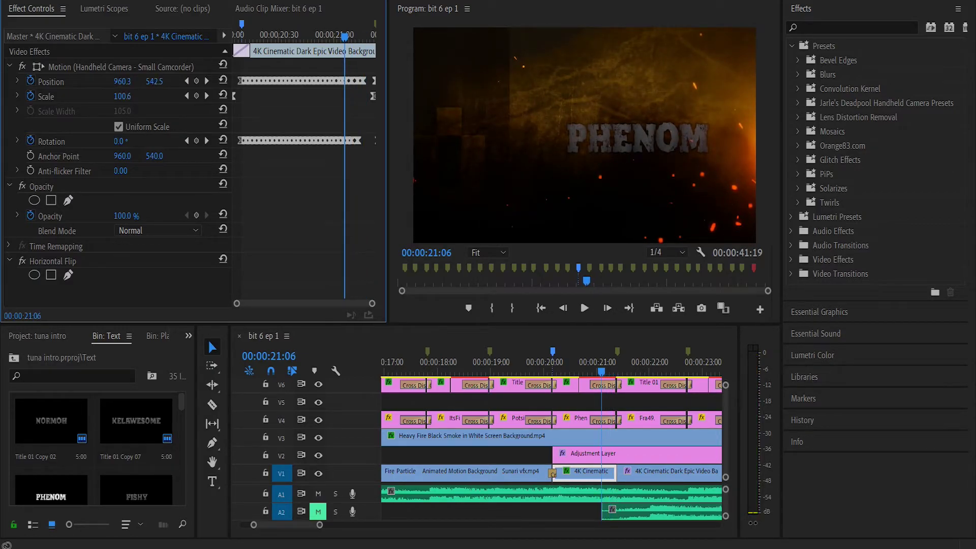
{"action": "key", "text": "space"}
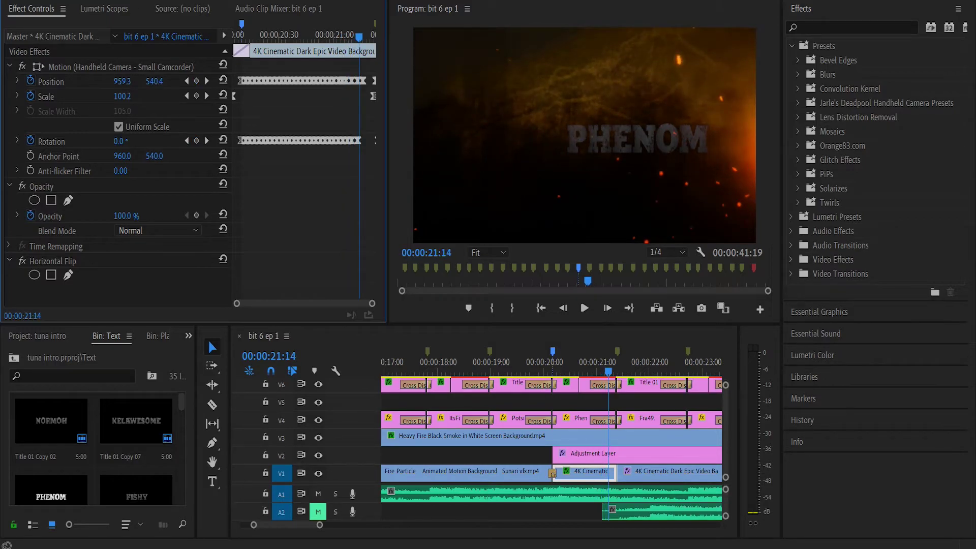
Step: Step frame by frame around 00:00:21:14 to examine the last Position and Rotation keyframes of the 4K Cinematic clip
{"action": "key", "text": "Right"}
{"action": "key", "text": "Right"}
{"action": "key", "text": "Left"}
{"action": "key", "text": "Left"}
{"action": "key", "text": "Left"}
{"action": "key", "text": "Left"}
{"action": "key", "text": "Left"}
{"action": "key", "text": "Left"}
{"action": "key", "text": "Right"}
{"action": "key", "text": "Right"}
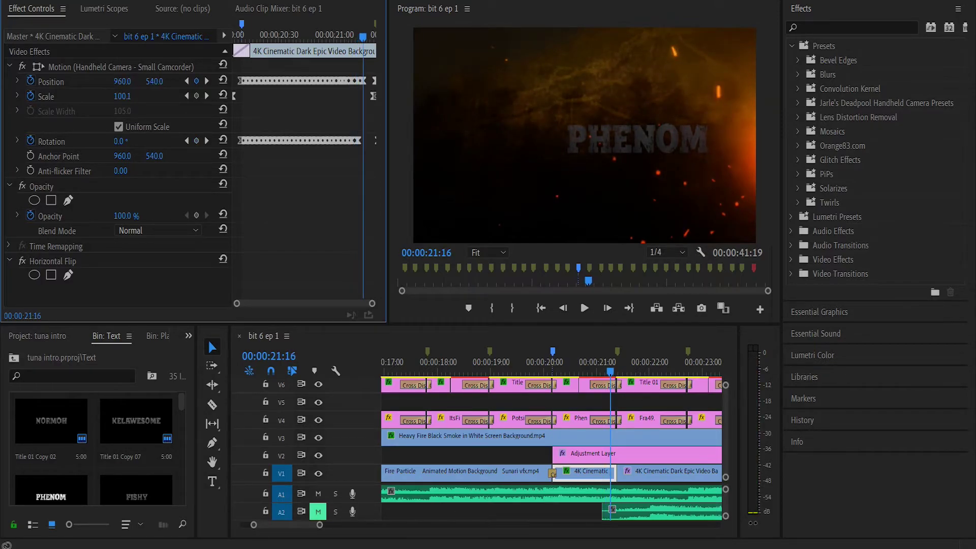
{"action": "key", "text": "Left"}
{"action": "key", "text": "Left"}
{"action": "key", "text": "Left"}
{"action": "key", "text": "Left"}
{"action": "key", "text": "Left"}
{"action": "key", "text": "Left"}
{"action": "key", "text": "Left"}
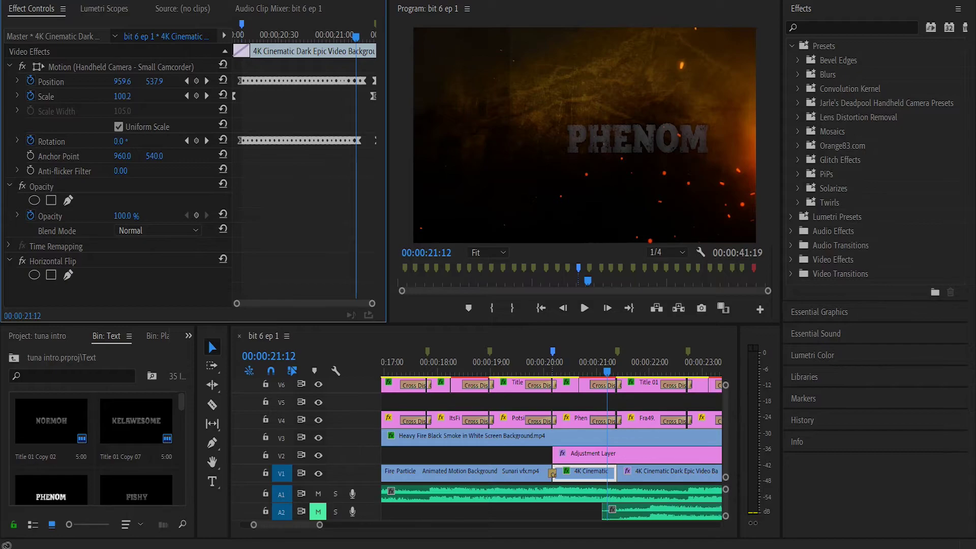
Step: Return to the start of the 4K Cinematic clip and step through its shake frame by frame to 00:00:20:38
{"action": "left_click_drag", "start_coordinate": [356, 37], "coordinate": [256, 37]}
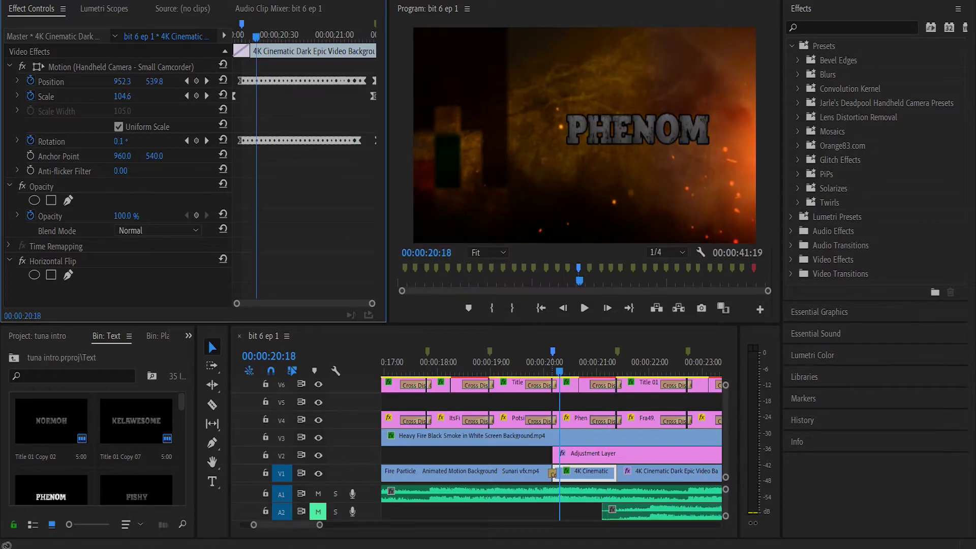
{"action": "key", "text": "Up"}
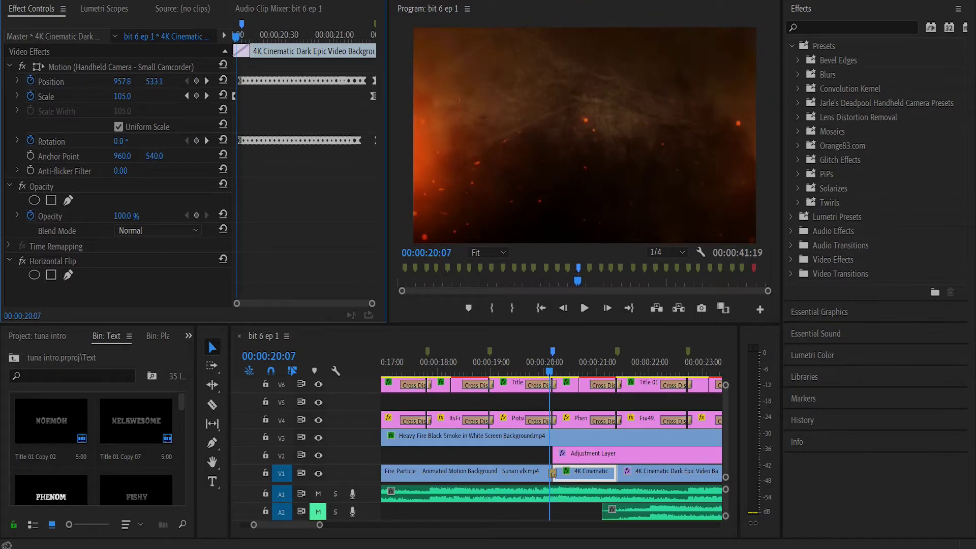
{"action": "key", "text": "Right"}
{"action": "key", "text": "Right"}
{"action": "key", "text": "Right"}
{"action": "key", "text": "Right"}
{"action": "key", "text": "Right"}
{"action": "key", "text": "Right"}
{"action": "key", "text": "Right"}
{"action": "key", "text": "Right"}
{"action": "key", "text": "Right"}
{"action": "key", "text": "Right"}
{"action": "key", "text": "Right"}
{"action": "key", "text": "Right"}
{"action": "key", "text": "Right"}
{"action": "key", "text": "Right"}
{"action": "key", "text": "Right"}
{"action": "key", "text": "Right"}
{"action": "key", "text": "Right"}
{"action": "key", "text": "Right"}
{"action": "key", "text": "Right"}
{"action": "key", "text": "Right"}
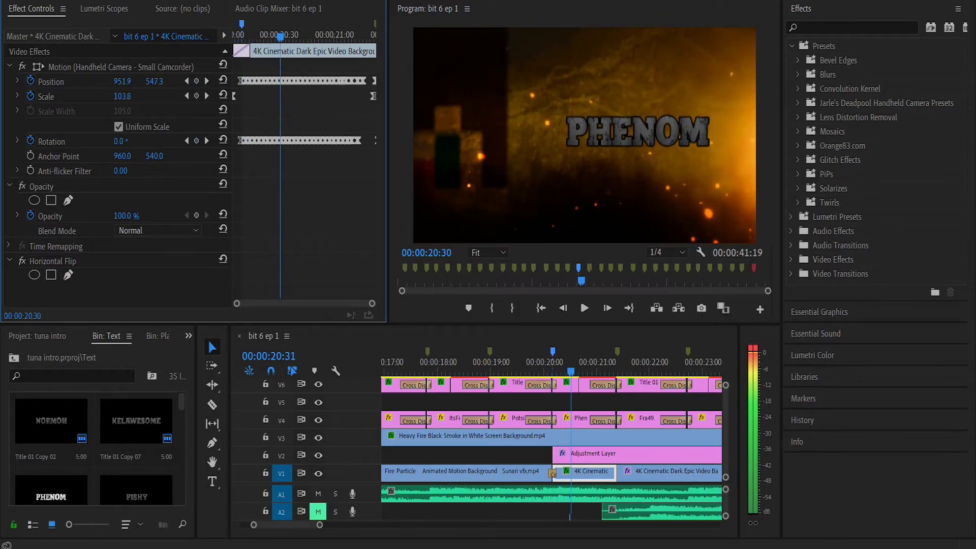
{"action": "key", "text": "Right"}
{"action": "key", "text": "Right"}
{"action": "key", "text": "Right"}
{"action": "key", "text": "Right"}
{"action": "key", "text": "Right"}
{"action": "key", "text": "Right"}
{"action": "key", "text": "Right"}
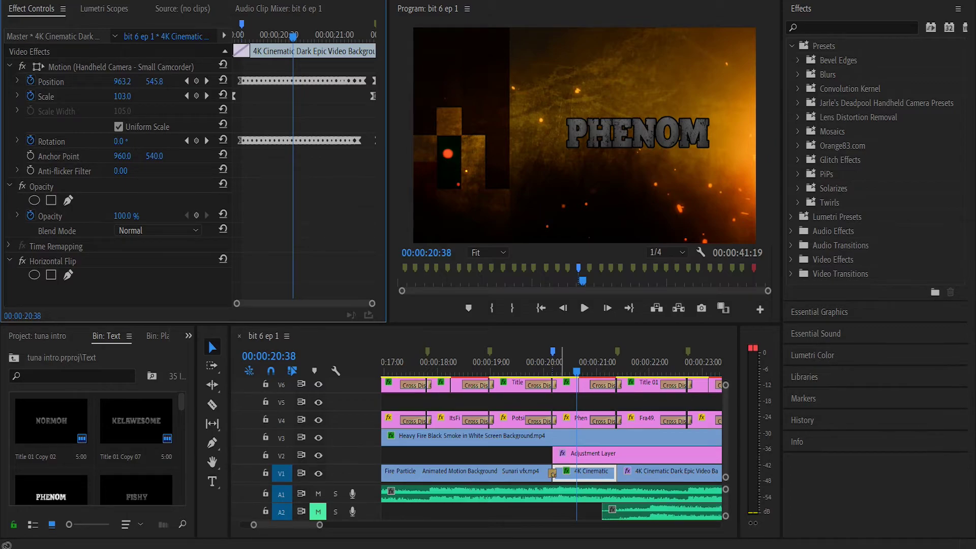
Step: Select the V2 Adjustment Layer at 00:00:20:19 and examine its Lumetri Color effects and their mask keyframes
{"action": "left_click", "coordinate": [560, 363]}
{"action": "left_click", "coordinate": [590, 455]}
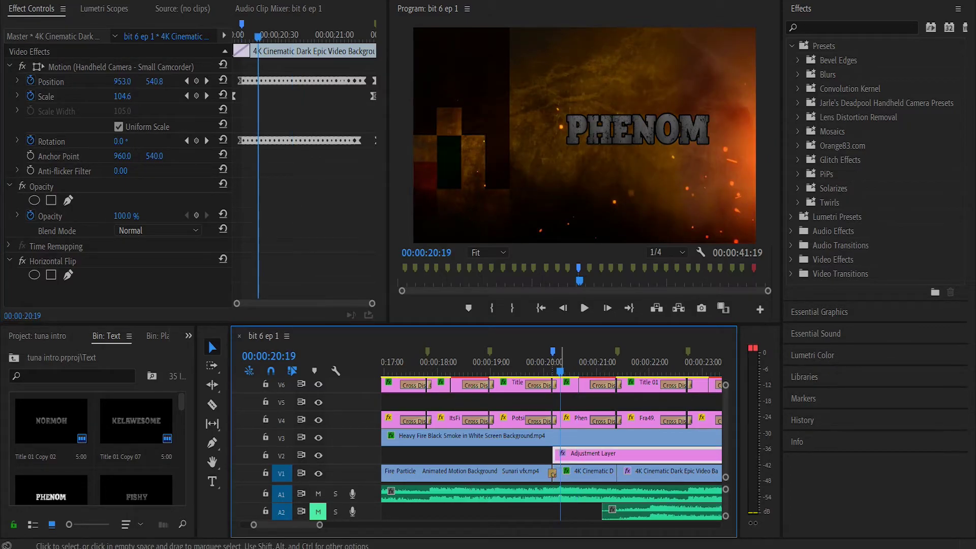
{"action": "scroll", "coordinate": [117, 178], "scroll_direction": "down", "scroll_amount": 8}
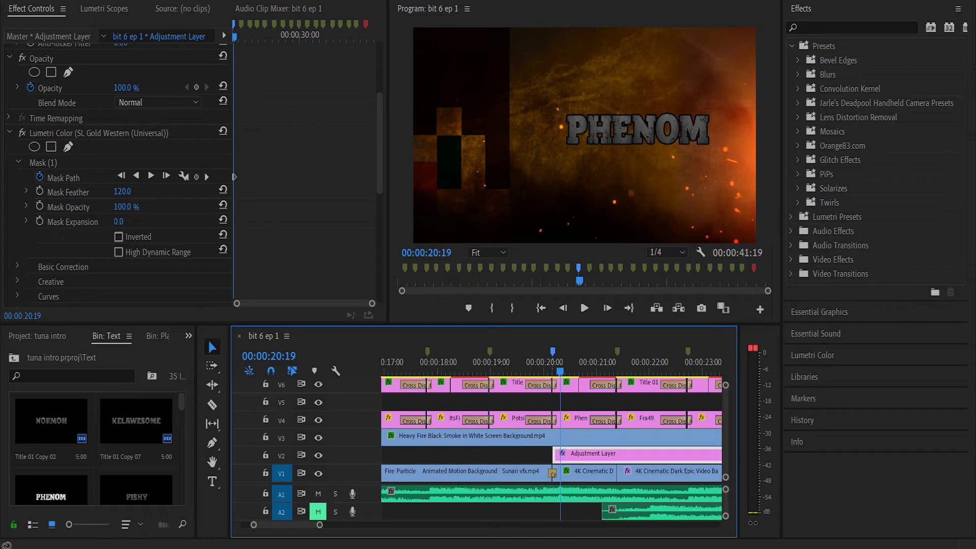
{"action": "left_click_drag", "start_coordinate": [324, 304], "coordinate": [272, 303]}
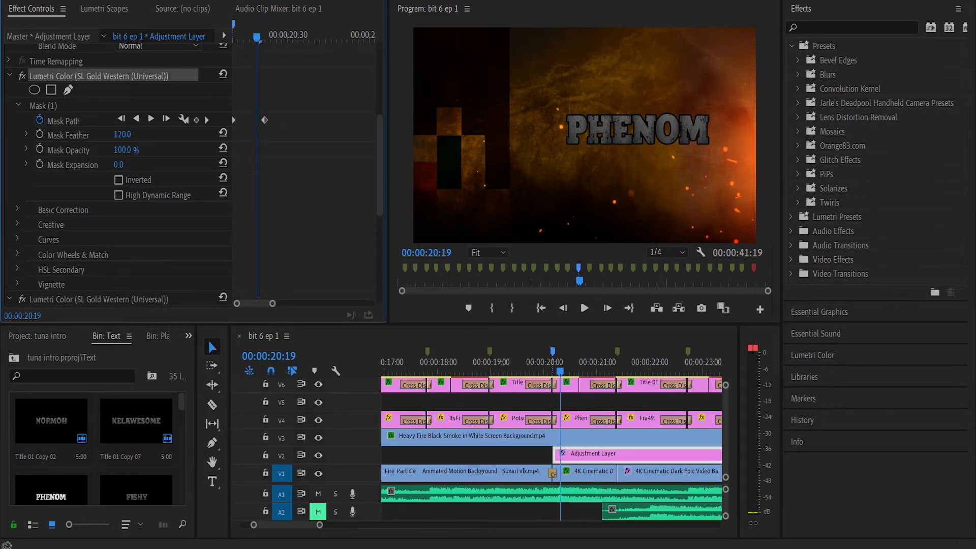
{"action": "scroll", "coordinate": [117, 178], "scroll_direction": "down", "scroll_amount": 8}
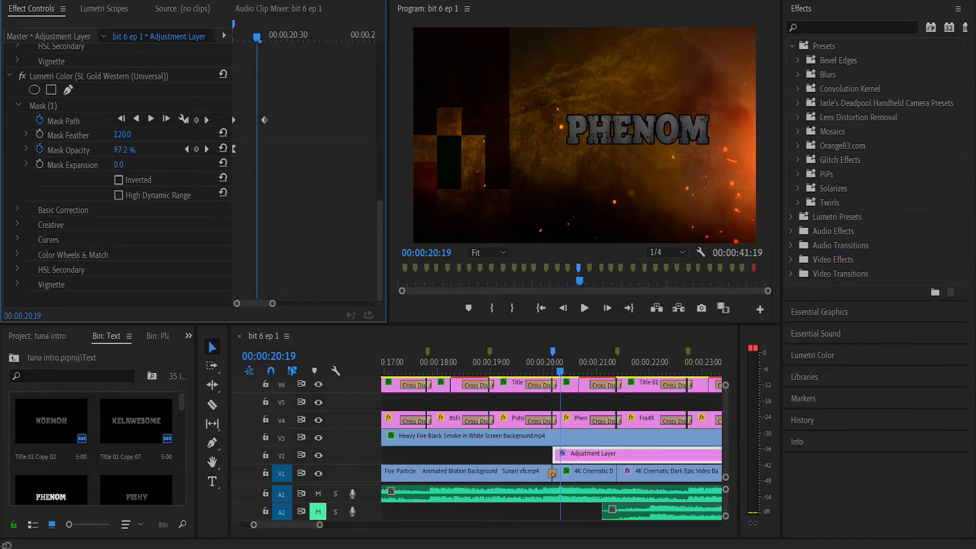
{"action": "scroll", "coordinate": [117, 178], "scroll_direction": "up", "scroll_amount": 15}
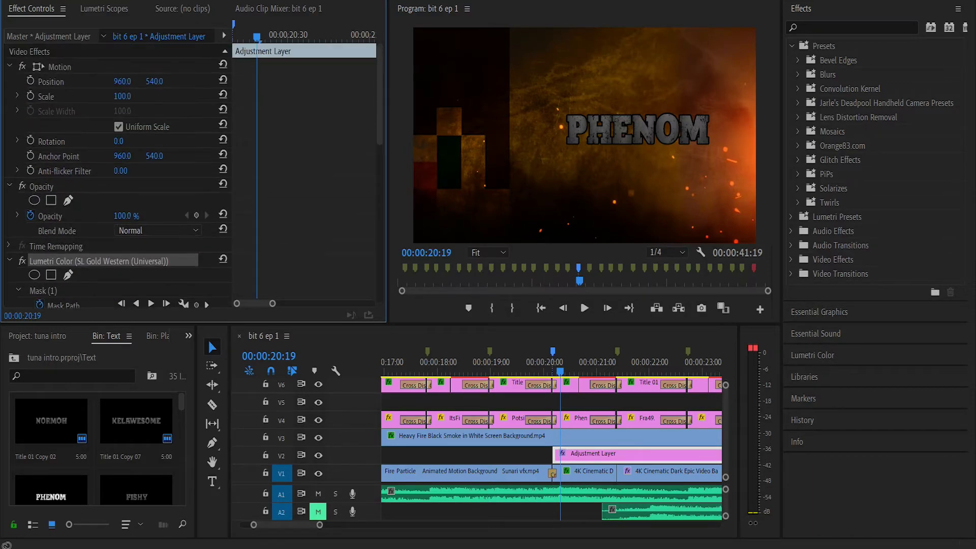
{"action": "scroll", "coordinate": [117, 178], "scroll_direction": "down", "scroll_amount": 7}
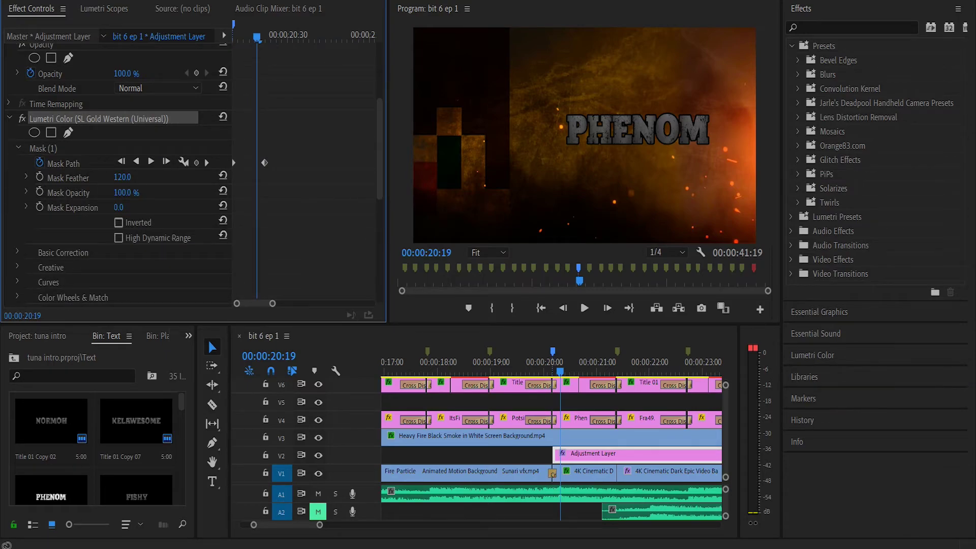
Step: Browse the Lumetri Presets, looking through the Universal and Cameras groups of SpeedLooks
{"action": "left_click", "coordinate": [792, 46]}
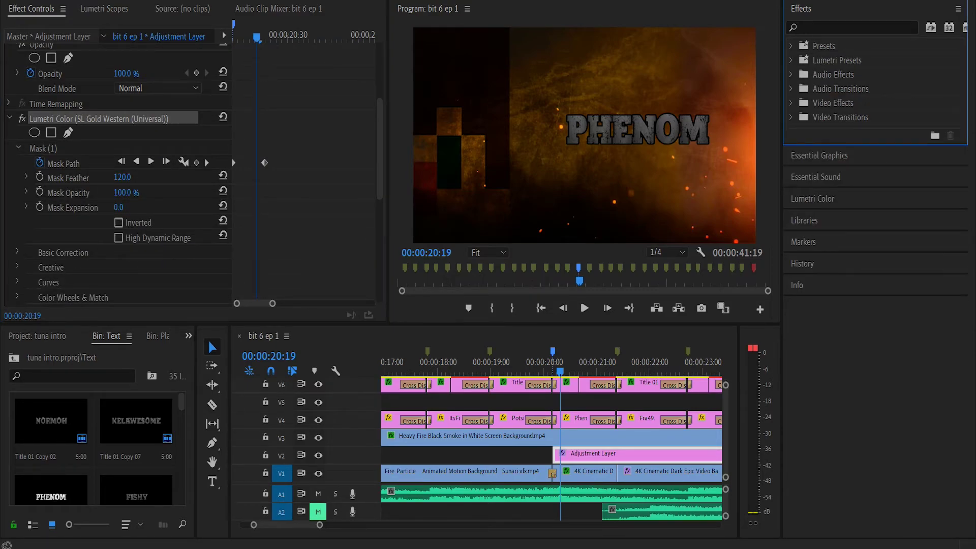
{"action": "left_click", "coordinate": [791, 60]}
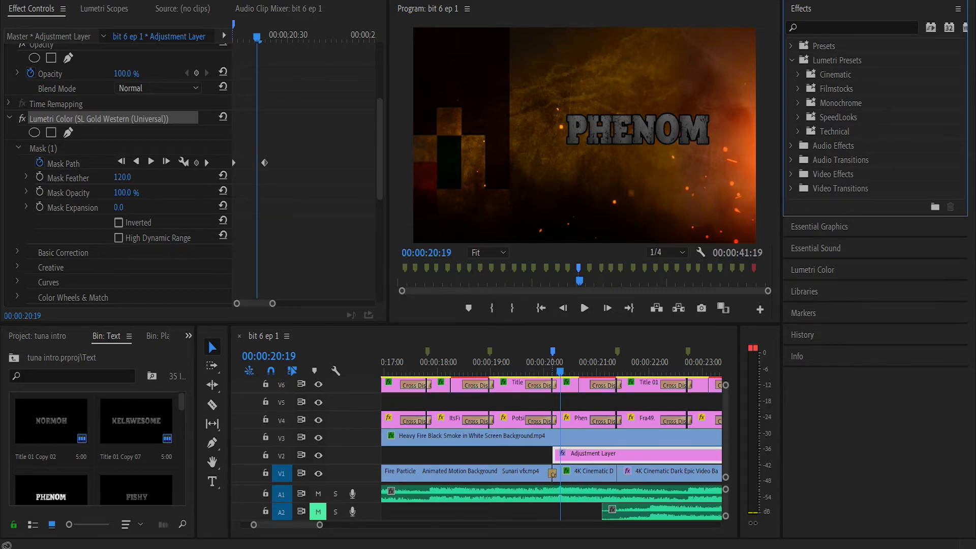
{"action": "left_click", "coordinate": [798, 74]}
{"action": "left_click", "coordinate": [798, 75]}
{"action": "left_click", "coordinate": [798, 117]}
{"action": "left_click", "coordinate": [805, 145]}
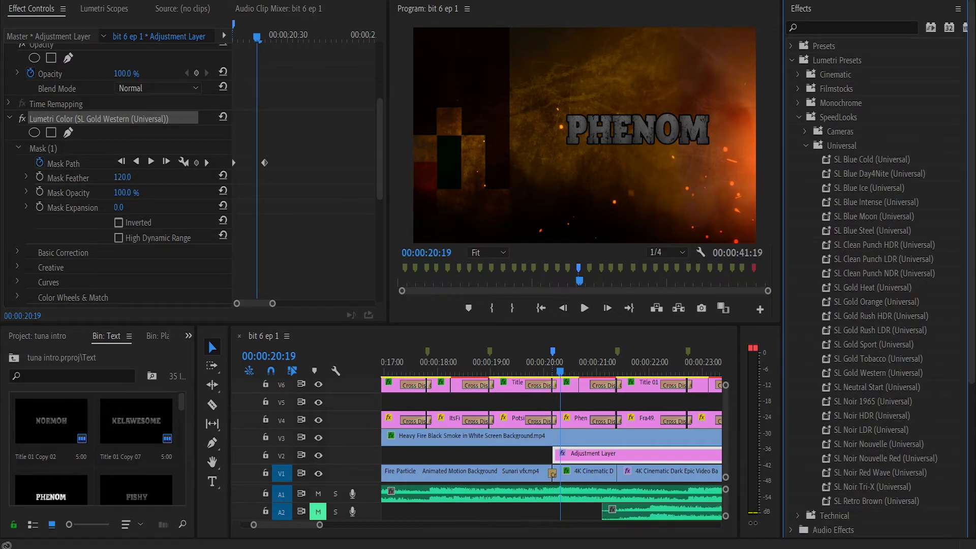
{"action": "left_click", "coordinate": [805, 146]}
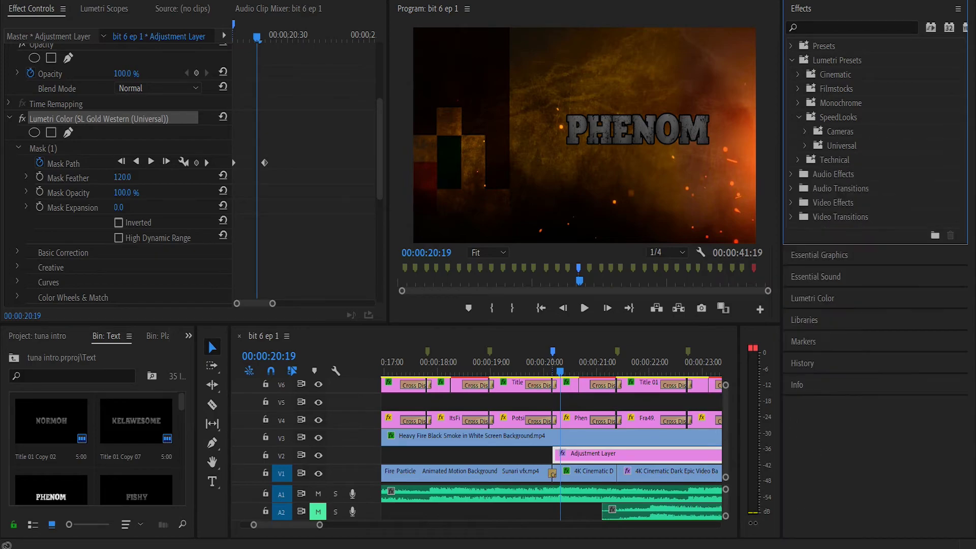
{"action": "left_click", "coordinate": [804, 131]}
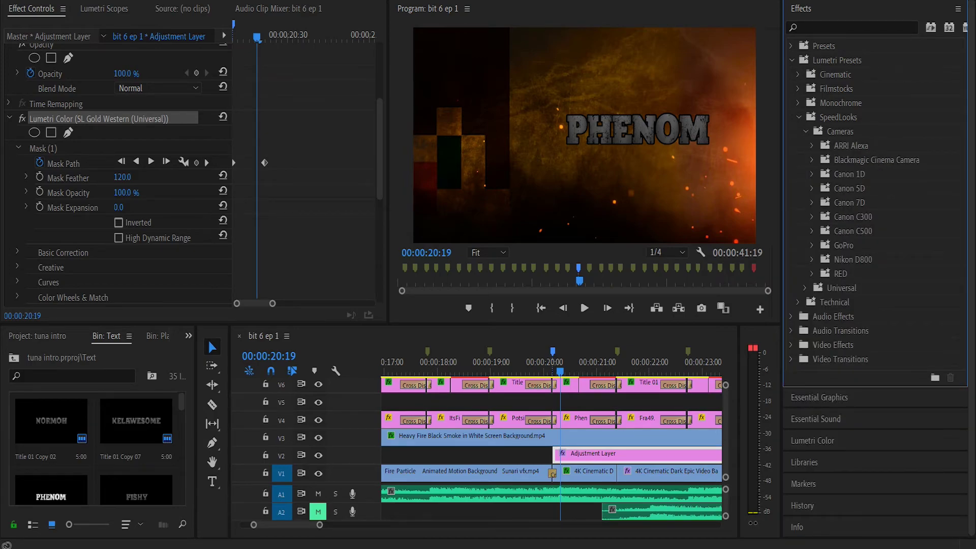
{"action": "left_click", "coordinate": [812, 159]}
{"action": "left_click", "coordinate": [812, 160]}
{"action": "left_click", "coordinate": [806, 131]}
{"action": "left_click", "coordinate": [798, 117]}
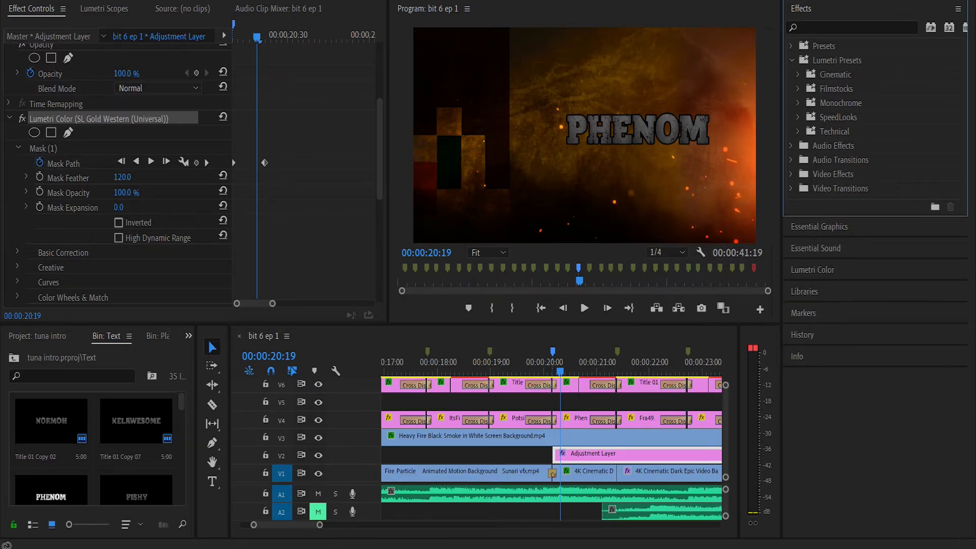
Step: Locate the SL Gold Western (Universal) preset in the SpeedLooks Universal group, and collapse the Lumetri Presets
{"action": "left_click", "coordinate": [798, 132]}
{"action": "left_click", "coordinate": [798, 131]}
{"action": "left_click", "coordinate": [798, 117]}
{"action": "left_click", "coordinate": [805, 145]}
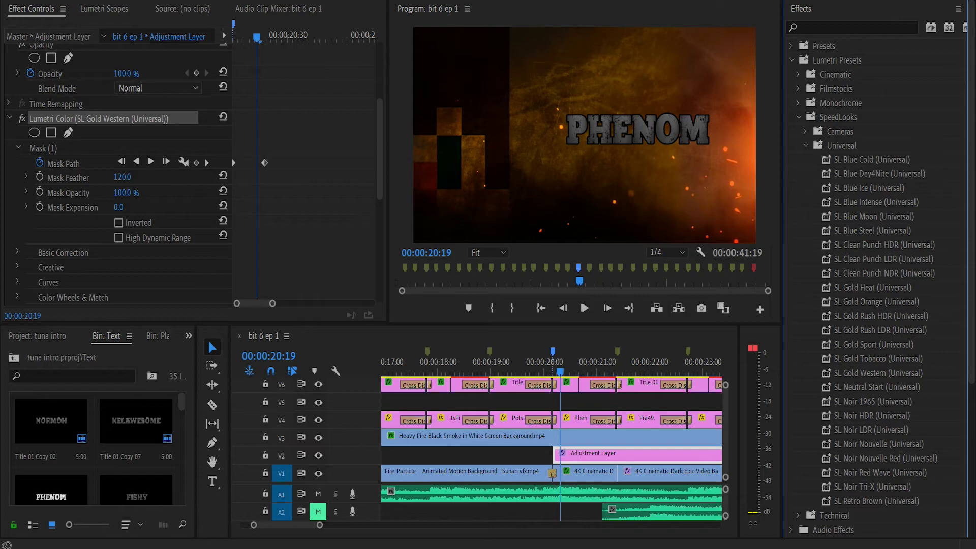
{"action": "left_click", "coordinate": [877, 373]}
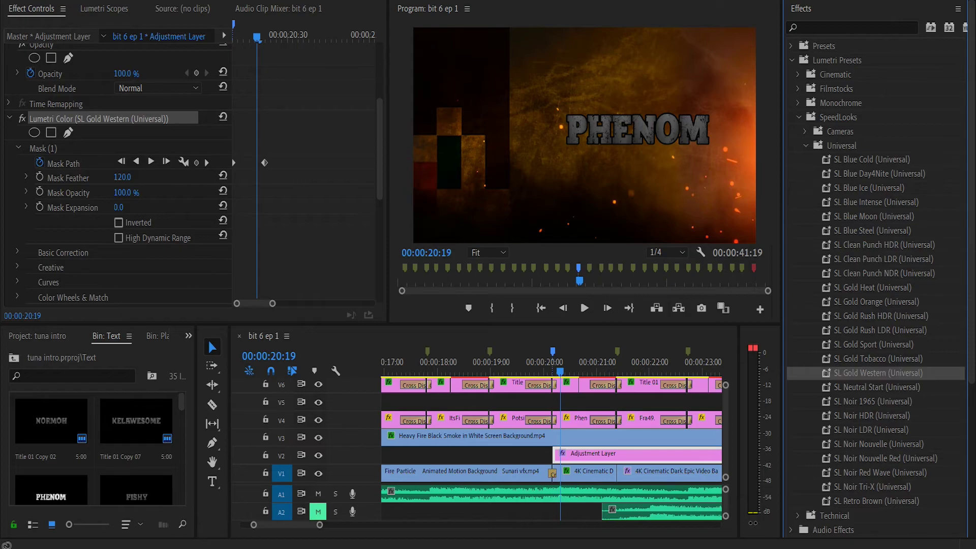
{"action": "left_click", "coordinate": [799, 117]}
{"action": "left_click", "coordinate": [791, 60]}
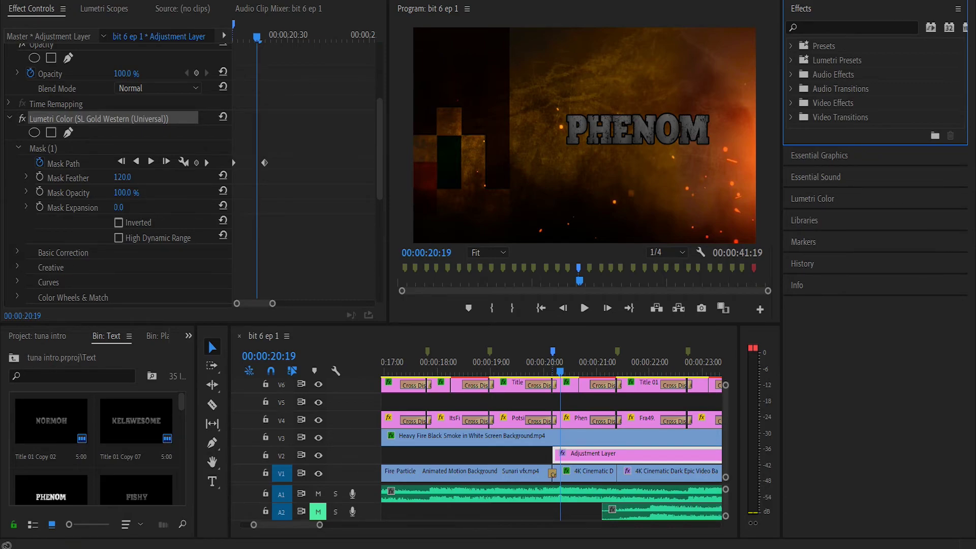
Step: Return to the first Mask Path keyframe at 00:00:20:10 and step through the masked look frame by frame to 00:00:20:19
{"action": "left_click", "coordinate": [187, 163]}
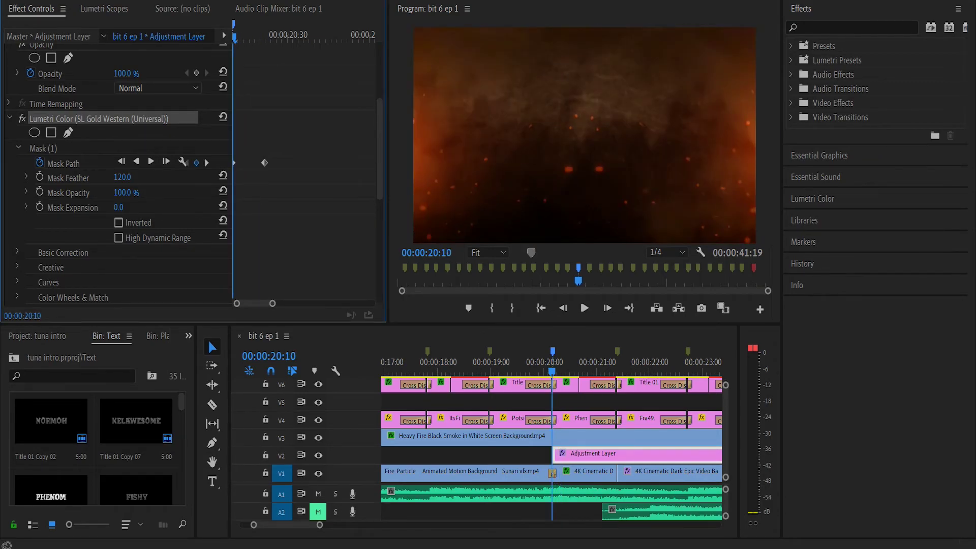
{"action": "key", "text": "Right"}
{"action": "key", "text": "Right"}
{"action": "key", "text": "Right"}
{"action": "key", "text": "Right"}
{"action": "key", "text": "Right"}
{"action": "key", "text": "Right"}
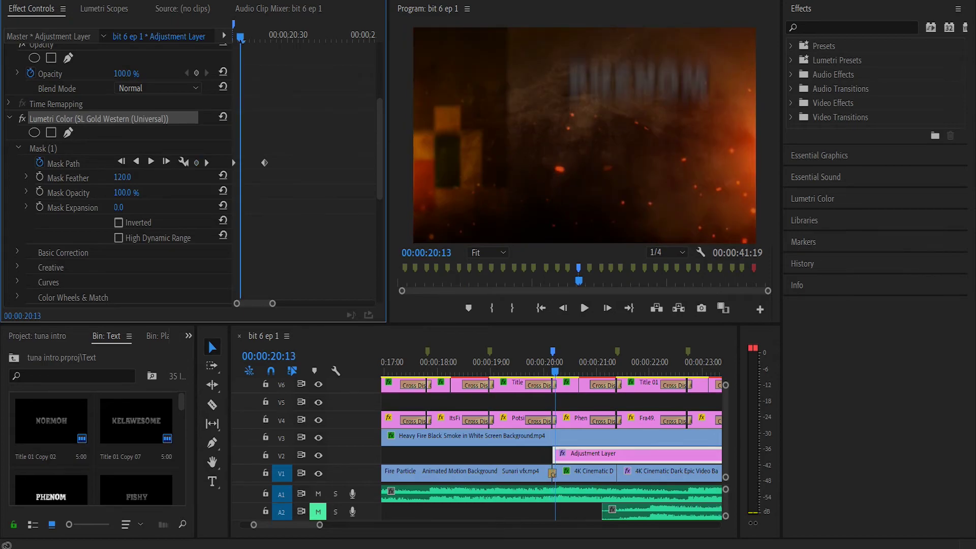
{"action": "key", "text": "Right"}
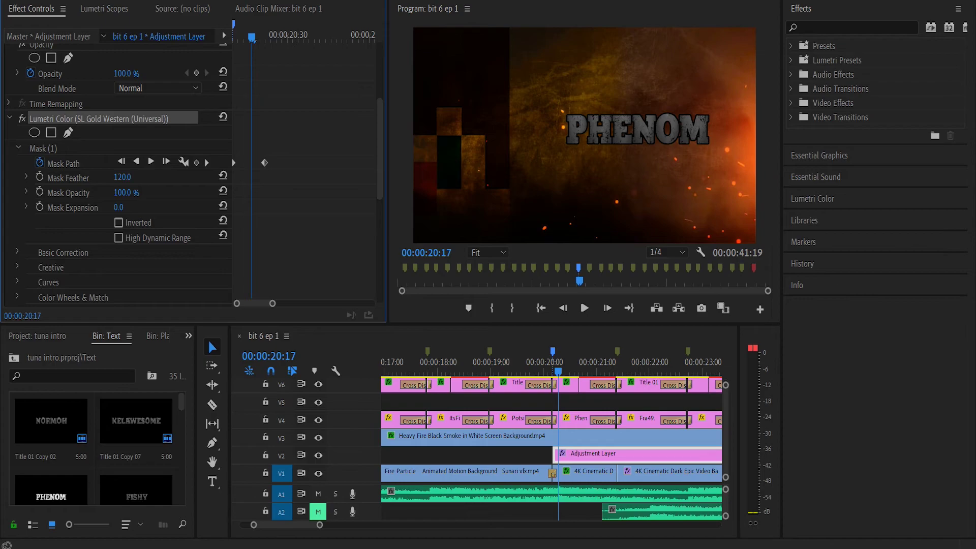
{"action": "key", "text": "Right"}
{"action": "key", "text": "Right"}
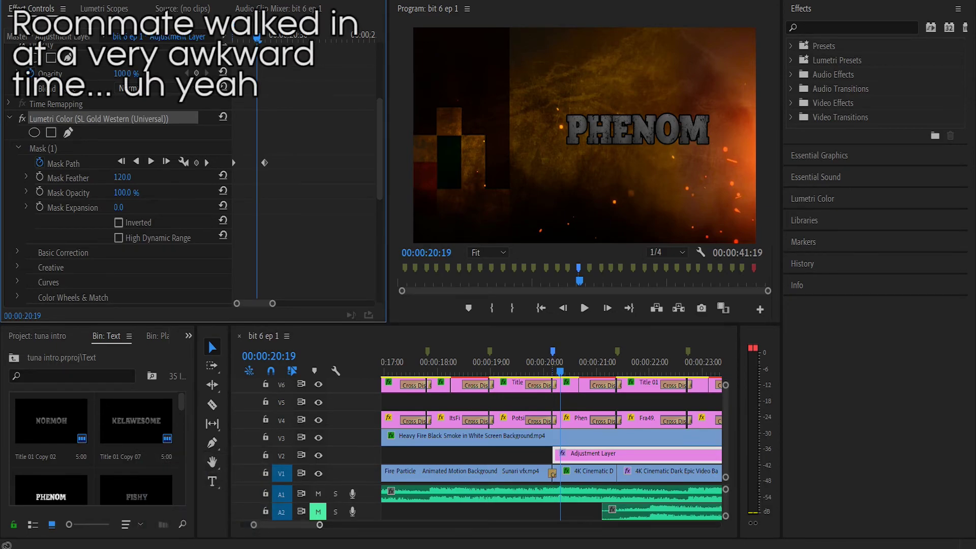
Step: Move along the sequence past the remaining titles to the V4 Fire Storm clip near the end, at 00:00:39:51
{"action": "left_click_drag", "start_coordinate": [320, 525], "coordinate": [371, 524]}
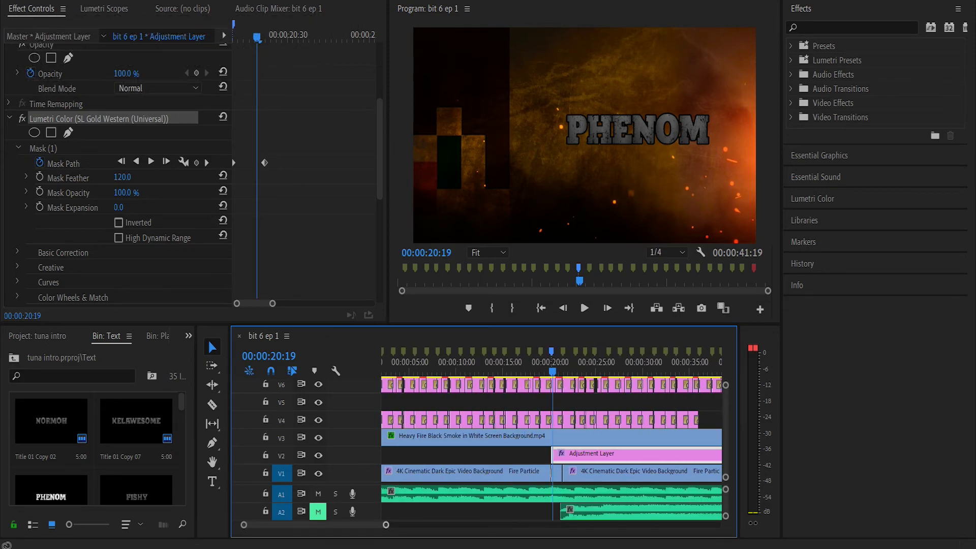
{"action": "key", "text": "minus"}
{"action": "key", "text": "minus"}
{"action": "key", "text": "Down"}
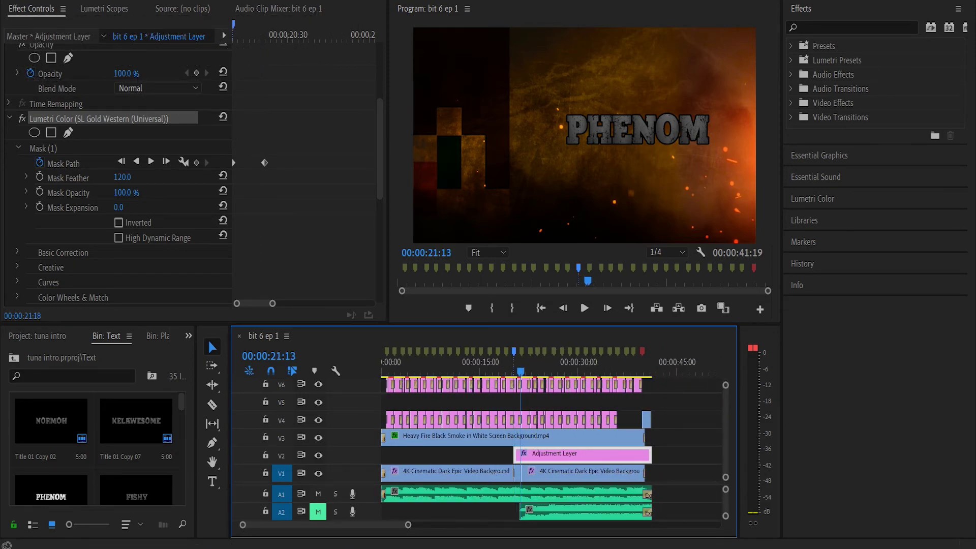
{"action": "key", "text": "Down"}
{"action": "key", "text": "Down"}
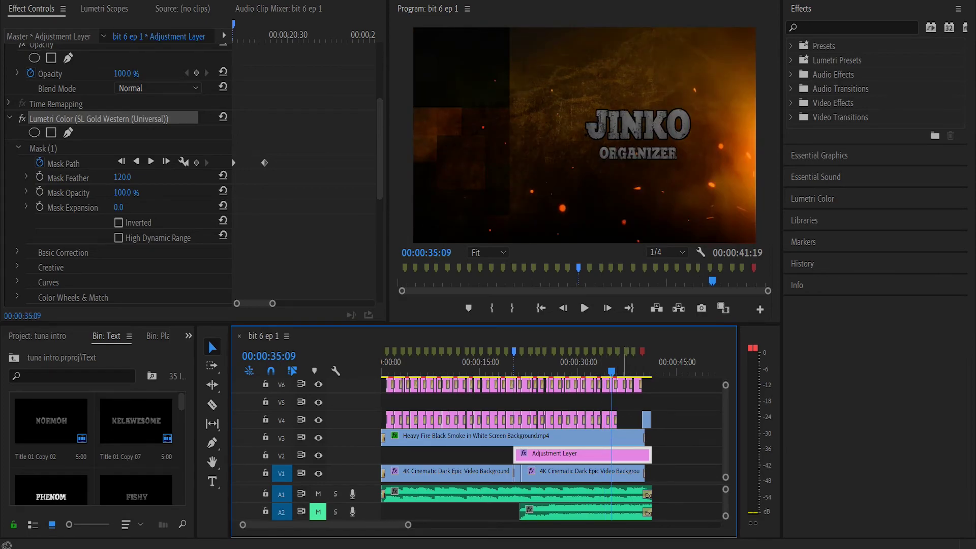
{"action": "left_click", "coordinate": [622, 364]}
{"action": "key", "text": "equal"}
{"action": "key", "text": "equal"}
{"action": "key", "text": "equal"}
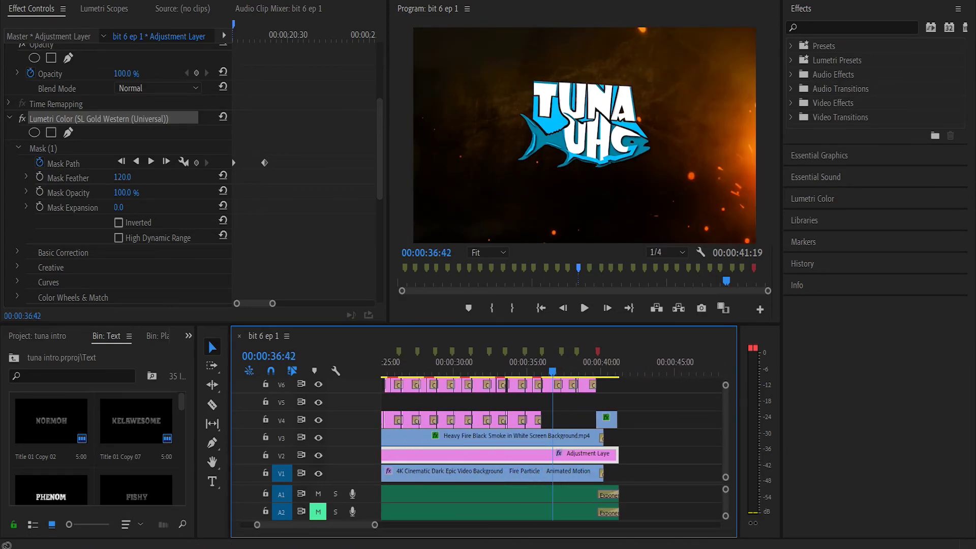
{"action": "key", "text": "="}
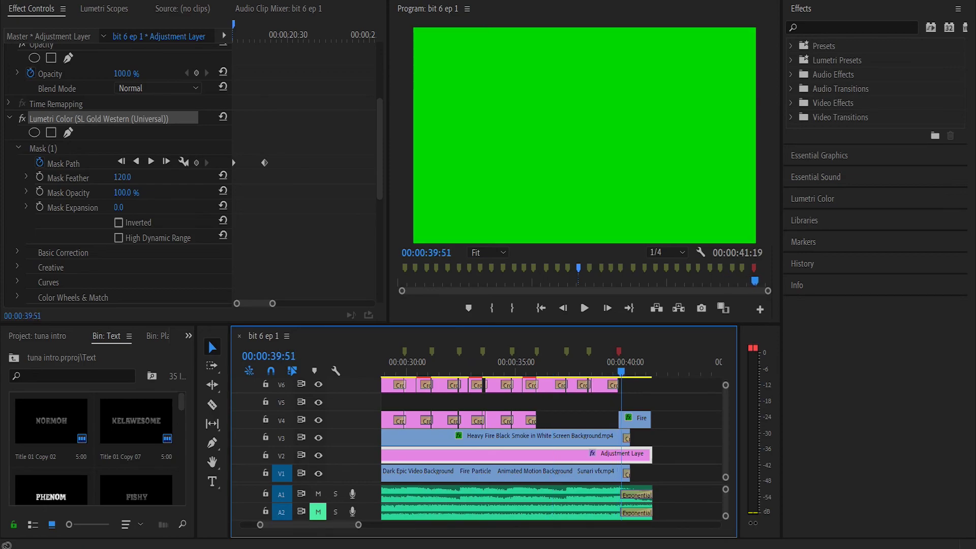
Step: Select the Fire Storm clip on V4 at 00:00:40:10 and examine its Opacity and Color Key settings
{"action": "left_click_drag", "start_coordinate": [621, 365], "coordinate": [628, 365]}
{"action": "left_click", "coordinate": [637, 420]}
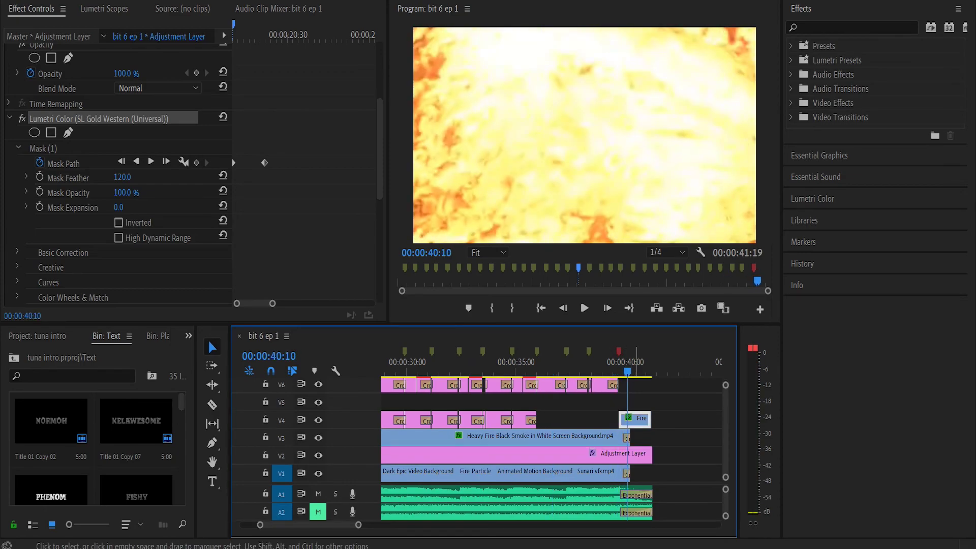
{"action": "scroll", "coordinate": [152, 193], "scroll_direction": "down", "scroll_amount": 4}
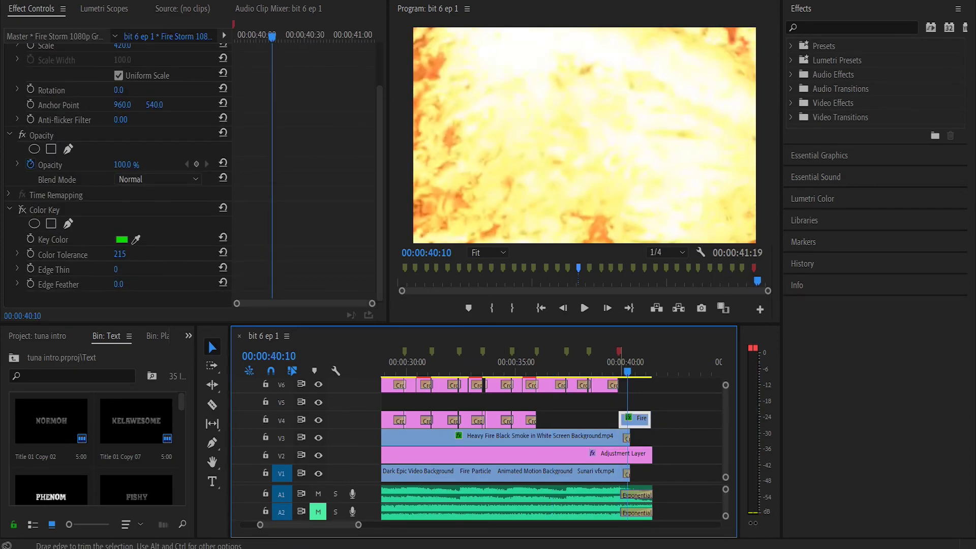
Step: Play the ending from just before the Fire Storm clip and stop inside the explosion at 00:00:39:56
{"action": "left_click", "coordinate": [614, 365]}
{"action": "key", "text": "space"}
{"action": "left_click", "coordinate": [616, 365]}
{"action": "key", "text": "space"}
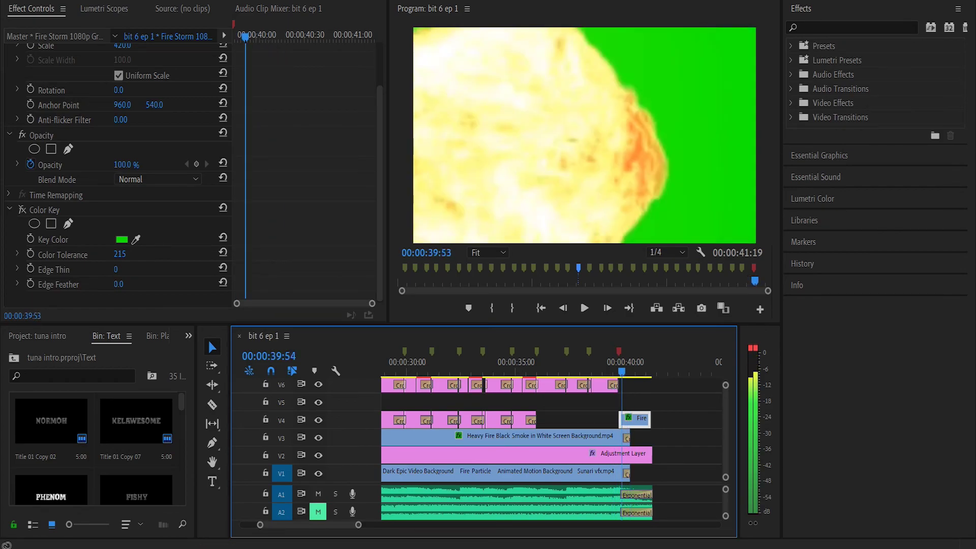
{"action": "key", "text": "space"}
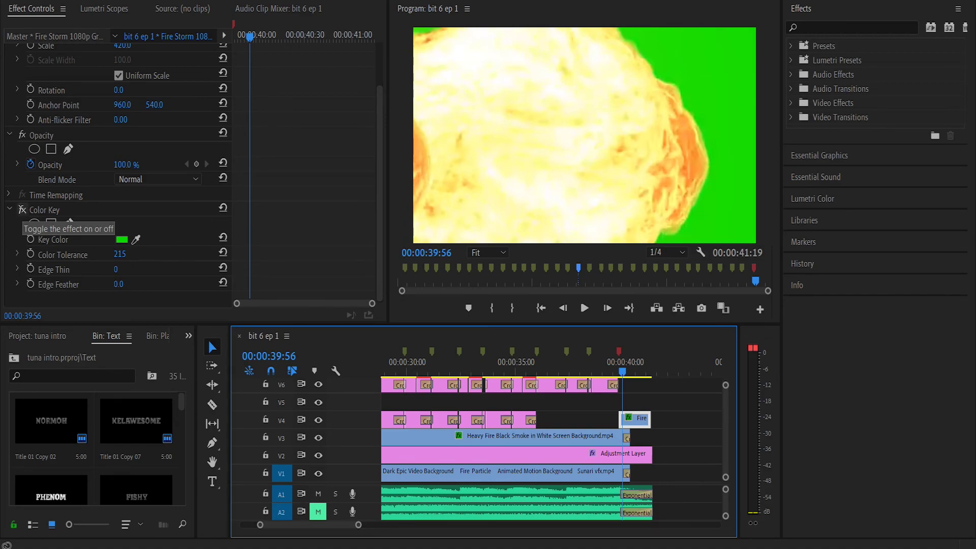
Step: Turn on the Fire Storm clip's Color Key effect and step back a few frames to check the keyed explosion
{"action": "left_click", "coordinate": [22, 210]}
{"action": "key", "text": "Left"}
{"action": "key", "text": "Left"}
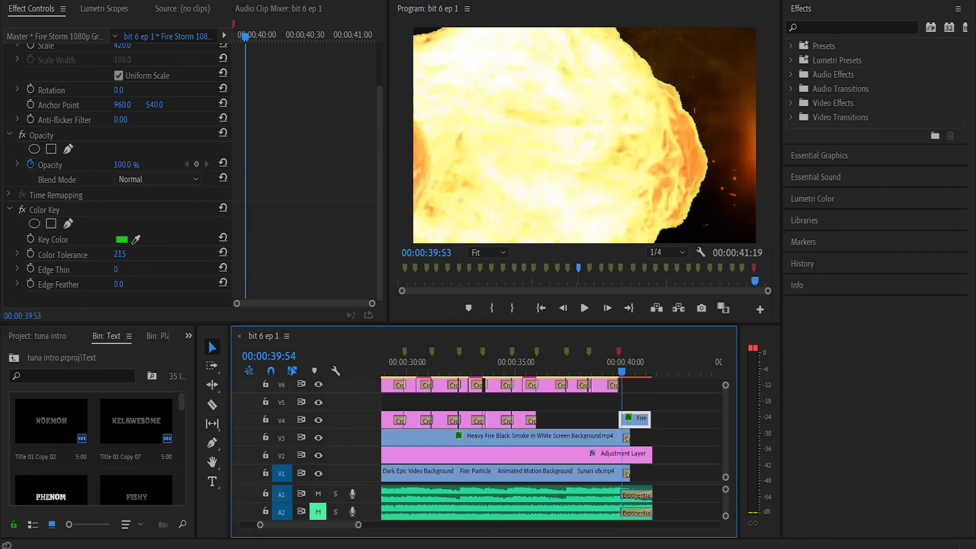
Step: Step through the keyed explosion frame by frame to 00:00:40:03, and step back to 00:00:40:00
{"action": "key", "text": "Right"}
{"action": "key", "text": "Right"}
{"action": "key", "text": "Right"}
{"action": "key", "text": "Right"}
{"action": "key", "text": "Right"}
{"action": "key", "text": "Right"}
{"action": "key", "text": "Right"}
{"action": "key", "text": "Right"}
{"action": "key", "text": "Right"}
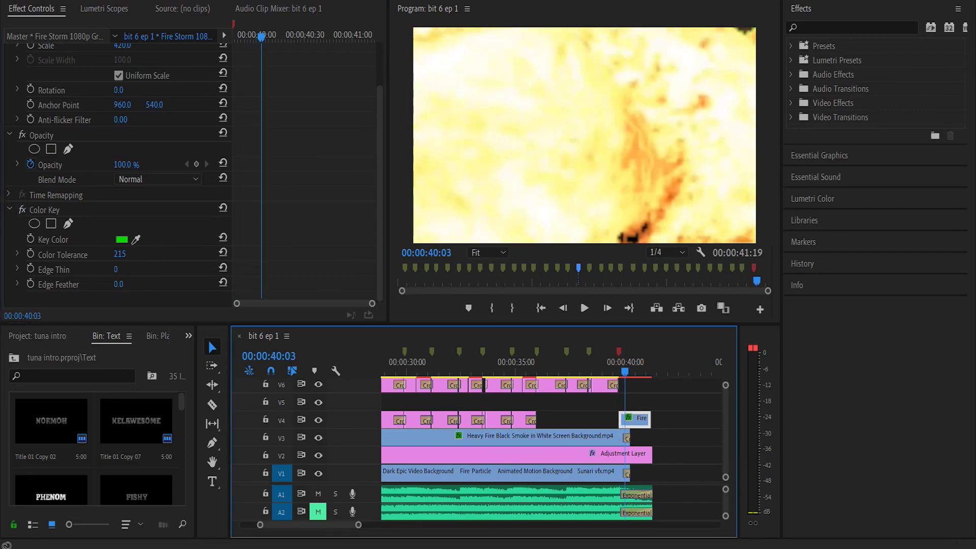
{"action": "key", "text": "Left"}
{"action": "key", "text": "Left"}
{"action": "key", "text": "Left"}
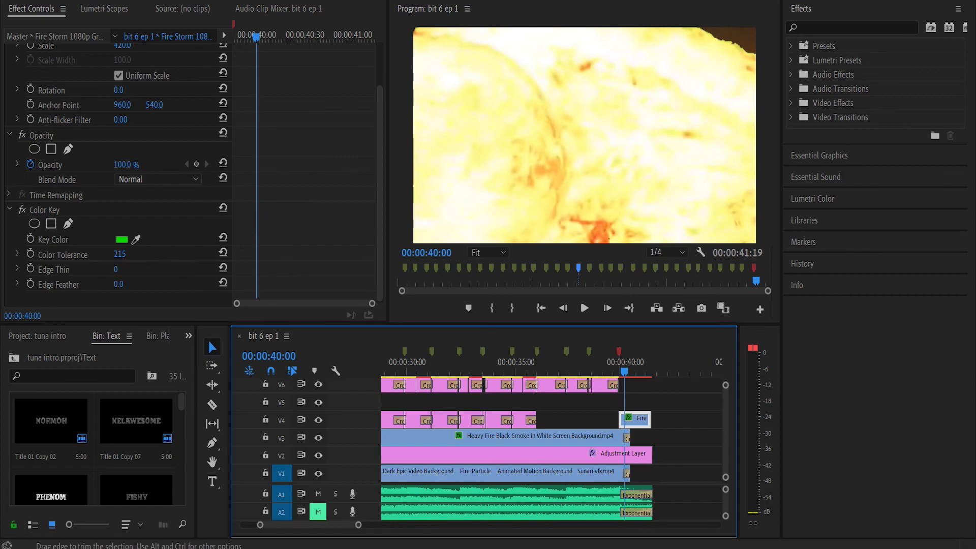